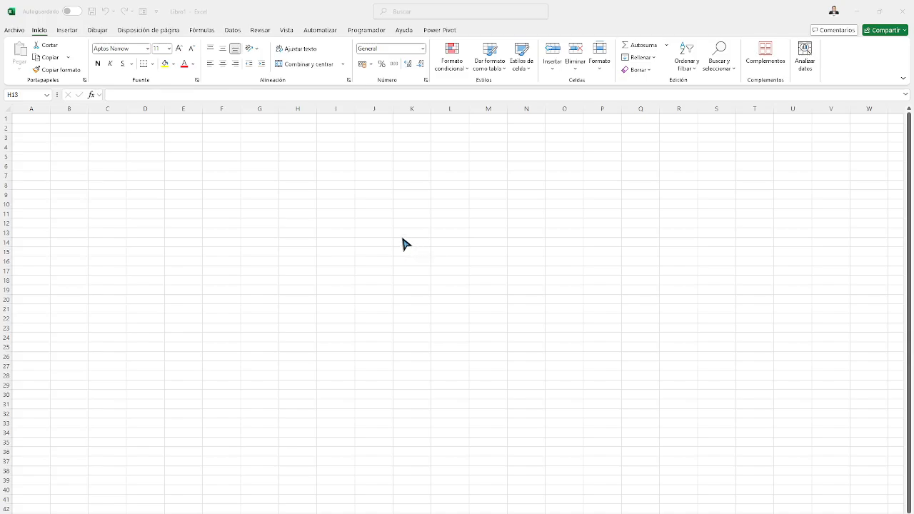
- Add the Guía fonética command, found under Todos los comandos, to the quick access toolbar
{"action": "left_click", "coordinate": [163, 193]}
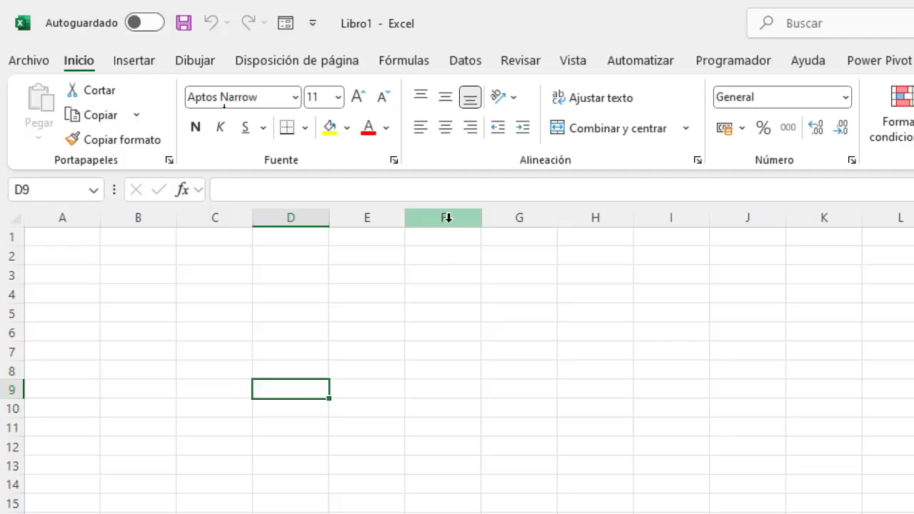
{"action": "left_click", "coordinate": [313, 24]}
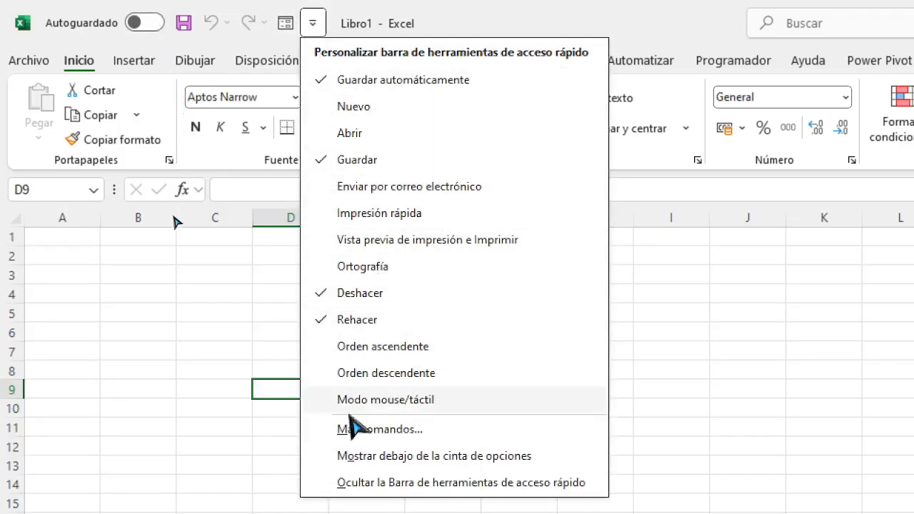
{"action": "left_click", "coordinate": [393, 431]}
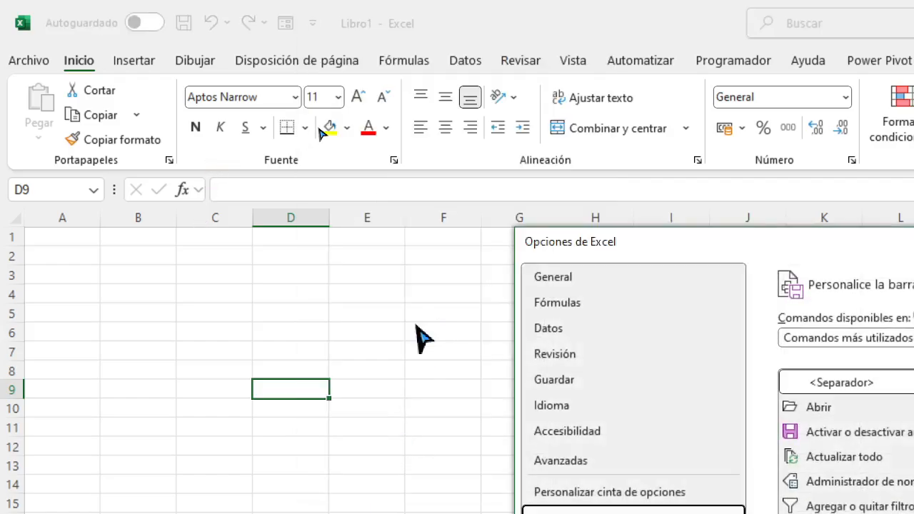
{"action": "left_click_drag", "start_coordinate": [661, 250], "coordinate": [304, 81]}
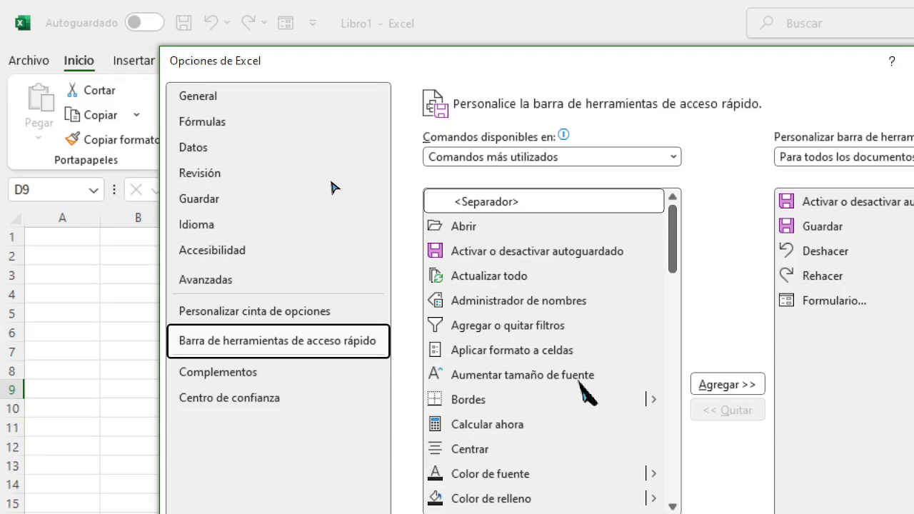
{"action": "left_click", "coordinate": [671, 157]}
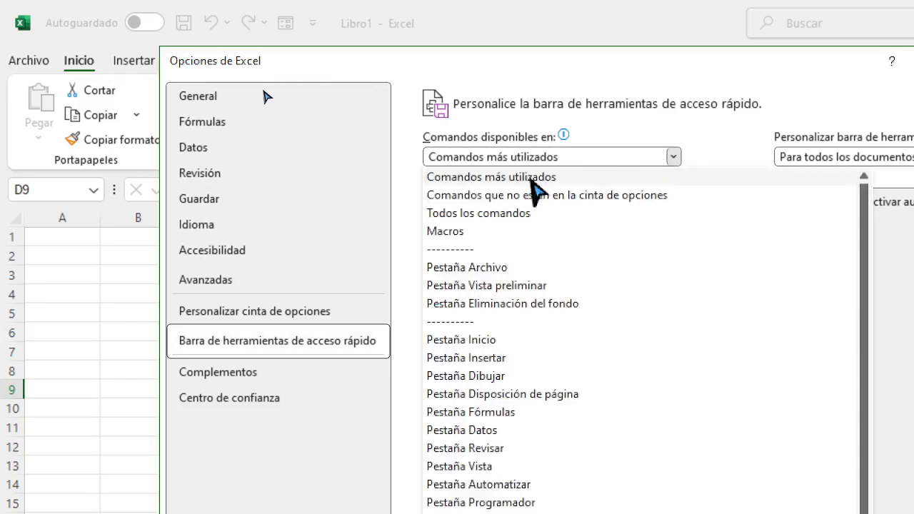
{"action": "left_click", "coordinate": [505, 212]}
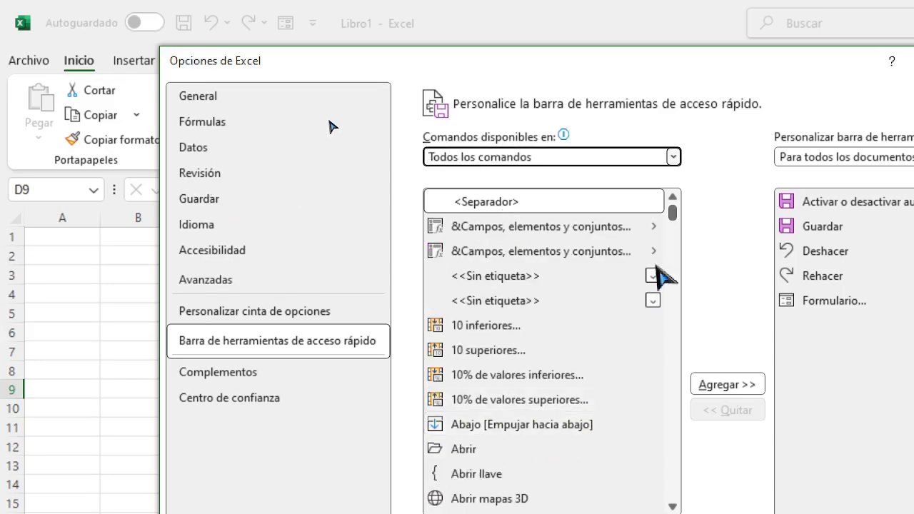
{"action": "left_click_drag", "start_coordinate": [675, 217], "coordinate": [680, 364]}
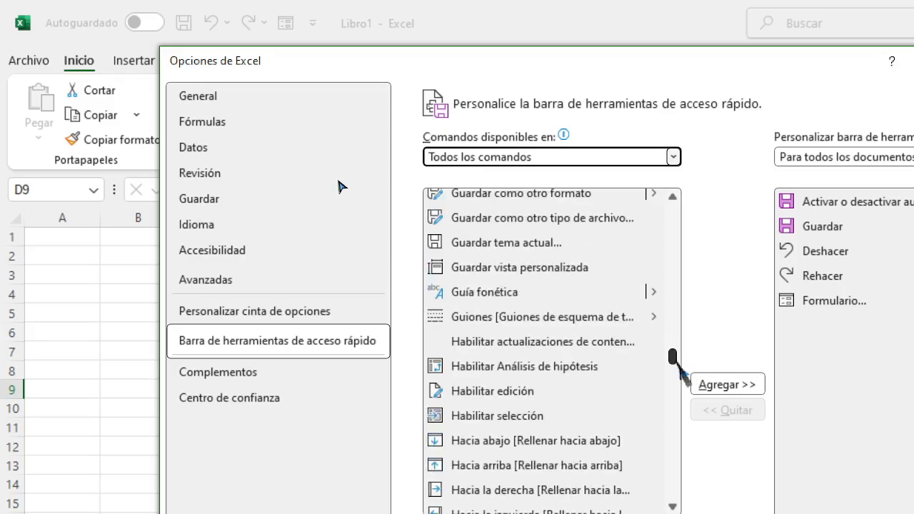
{"action": "left_click", "coordinate": [493, 294]}
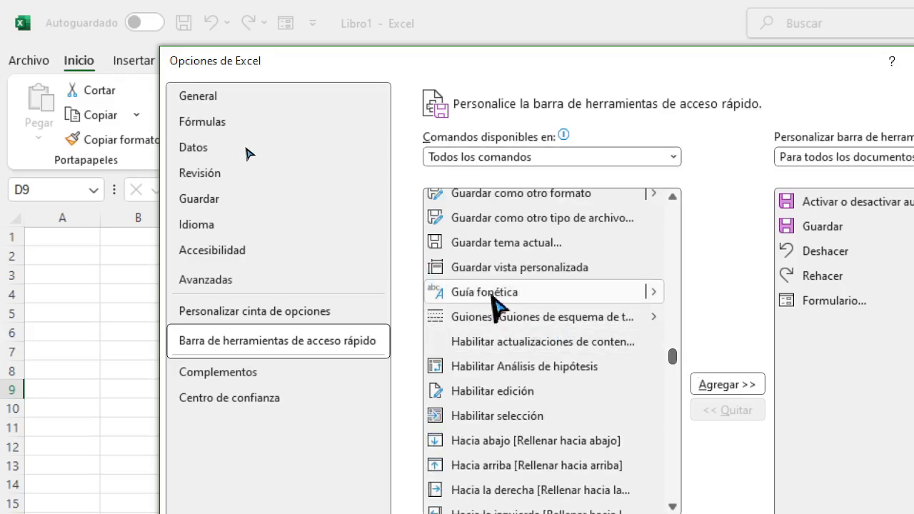
{"action": "left_click", "coordinate": [723, 383]}
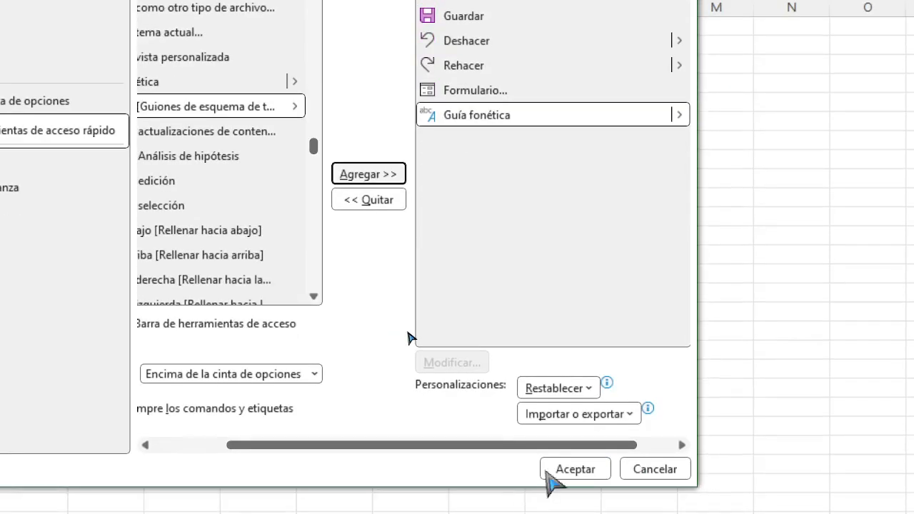
{"action": "left_click", "coordinate": [568, 509]}
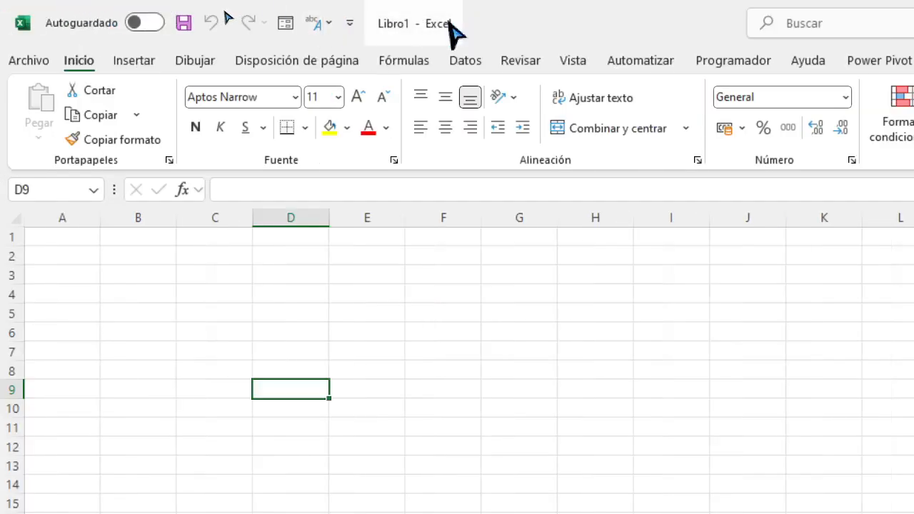
- Save the workbook as Clase 06 Informática.xlsx in the local Documentos folder
{"action": "key", "text": "ctrl+s"}
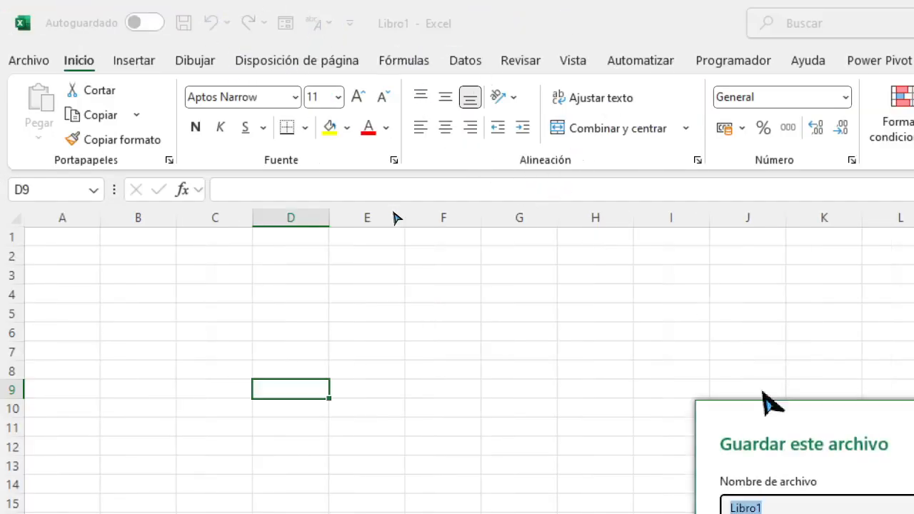
{"action": "left_click_drag", "start_coordinate": [792, 434], "coordinate": [407, 222]}
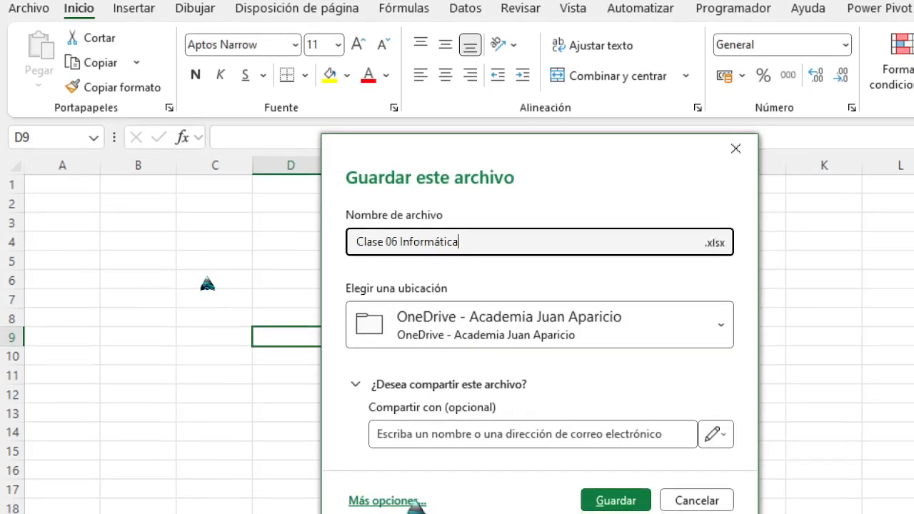
{"action": "left_click", "coordinate": [411, 498]}
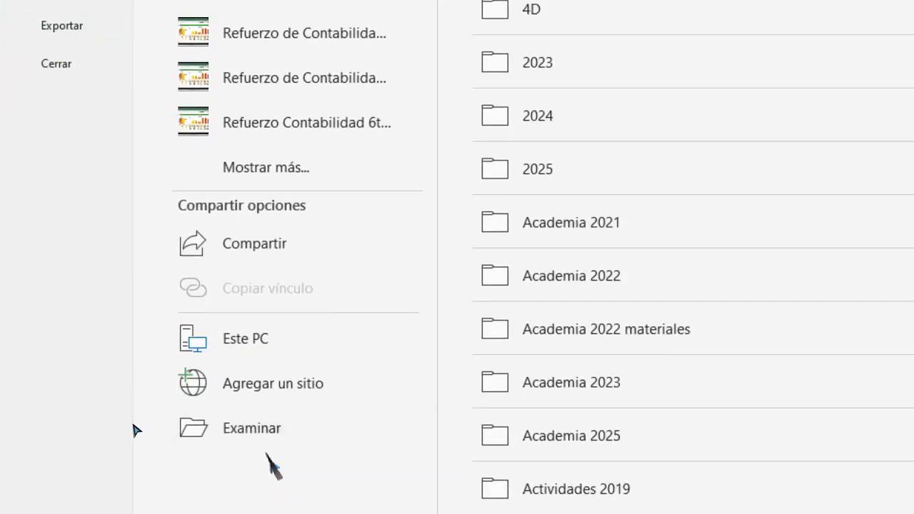
{"action": "left_click", "coordinate": [266, 433]}
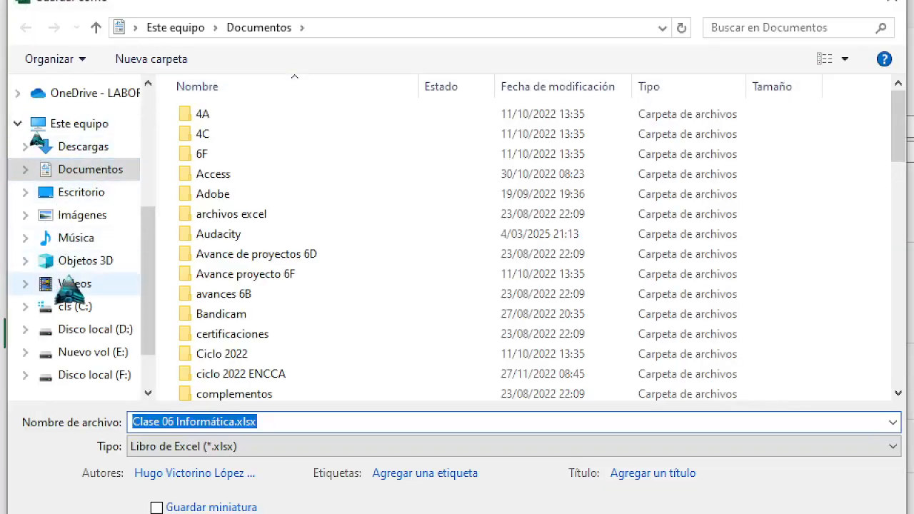
{"action": "left_click", "coordinate": [83, 170]}
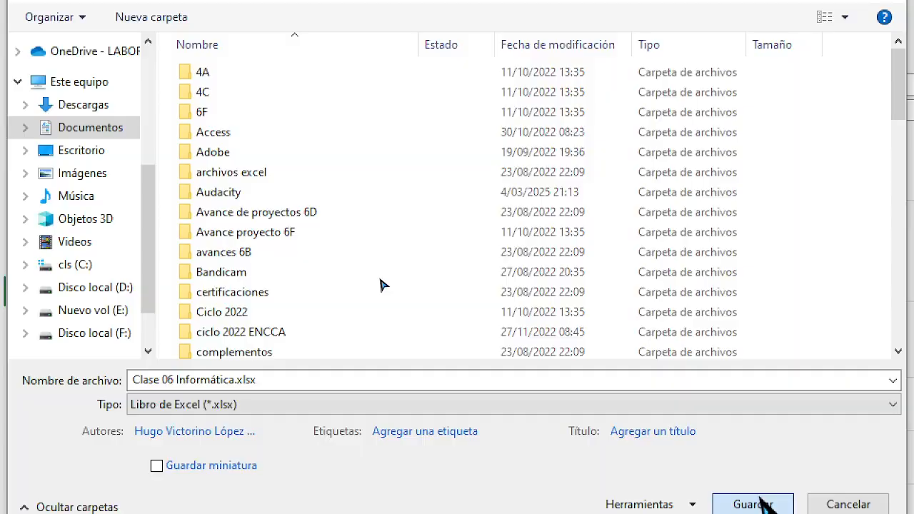
{"action": "left_click", "coordinate": [760, 502]}
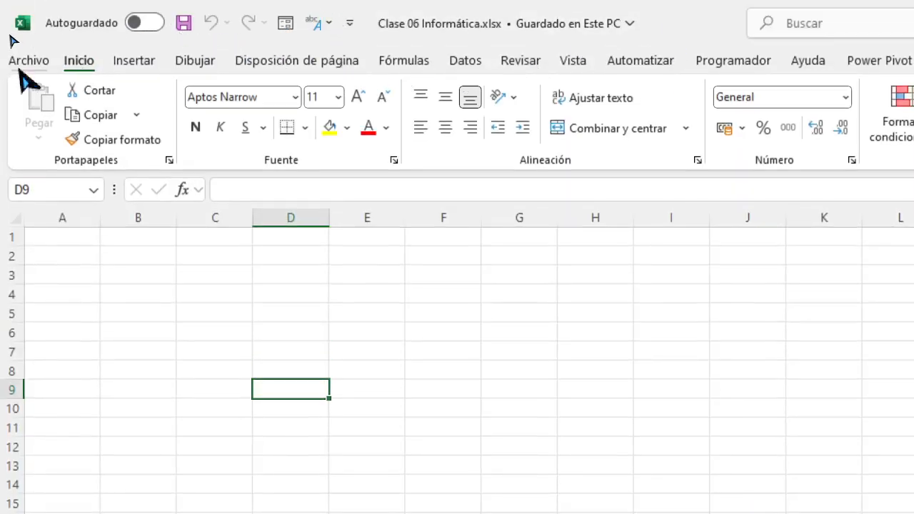
- Search the program's actions, files and help for "formulario", and leave the search
{"action": "left_click", "coordinate": [846, 23]}
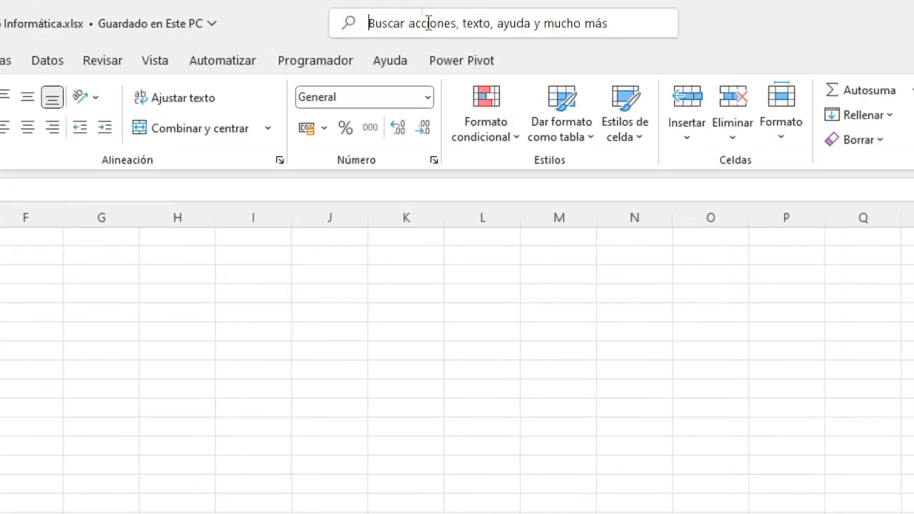
{"action": "left_click", "coordinate": [422, 20]}
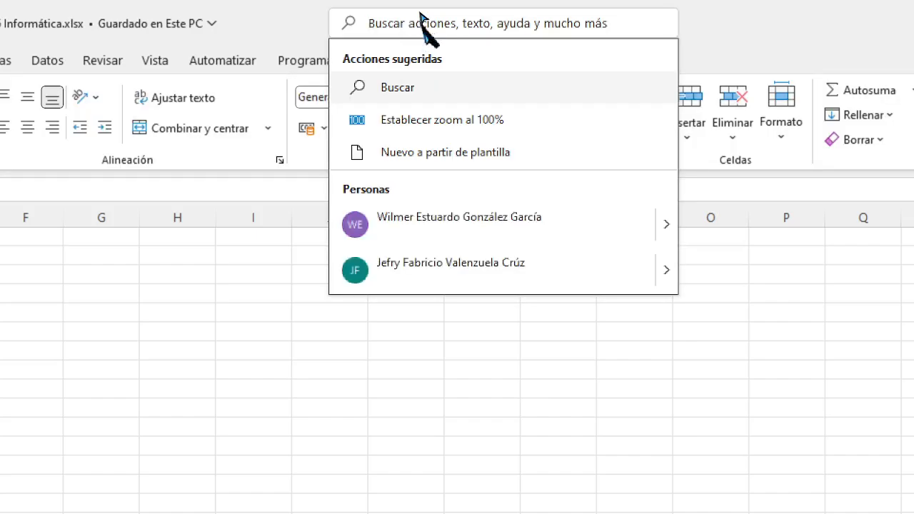
{"action": "type", "text": "formula"}
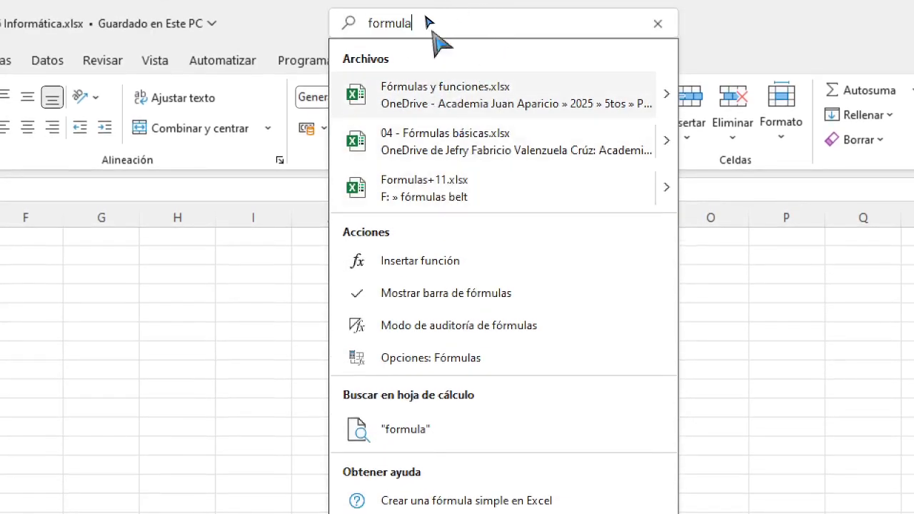
{"action": "type", "text": "rio"}
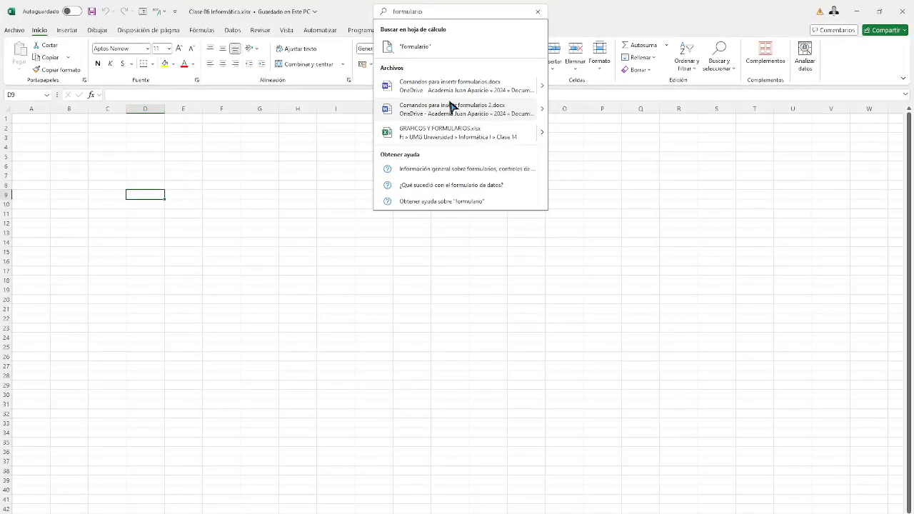
{"action": "left_click", "coordinate": [835, 29]}
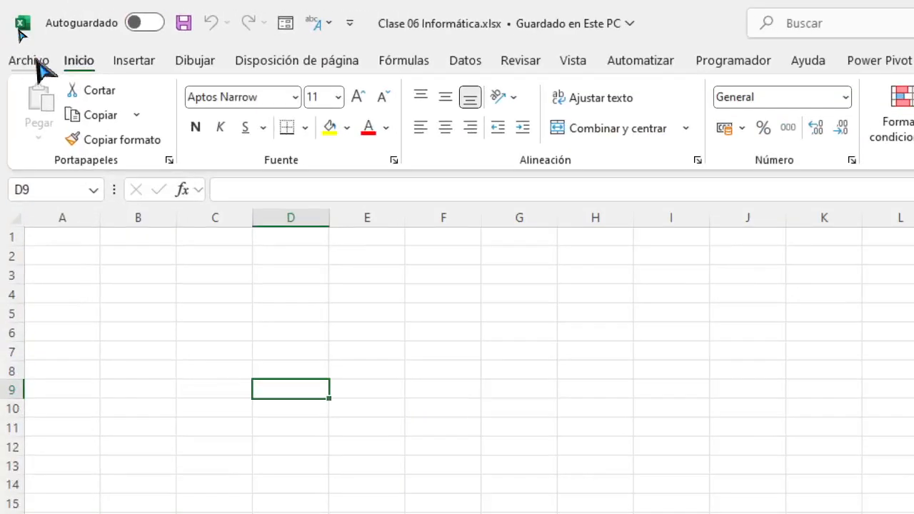
- Examine the commands offered in each ribbon category, from Archivo and Inicio through to Power Pivot
{"action": "left_click", "coordinate": [15, 30]}
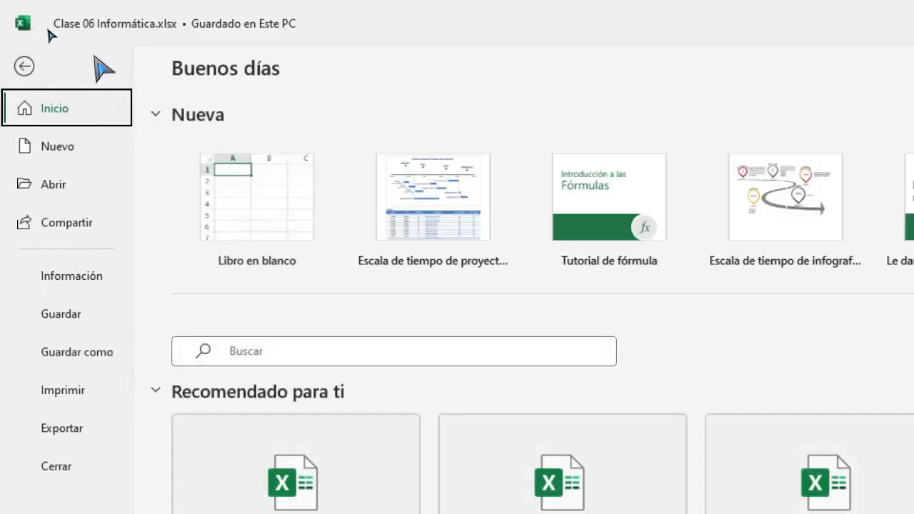
{"action": "left_click", "coordinate": [25, 66]}
{"action": "left_click", "coordinate": [146, 63]}
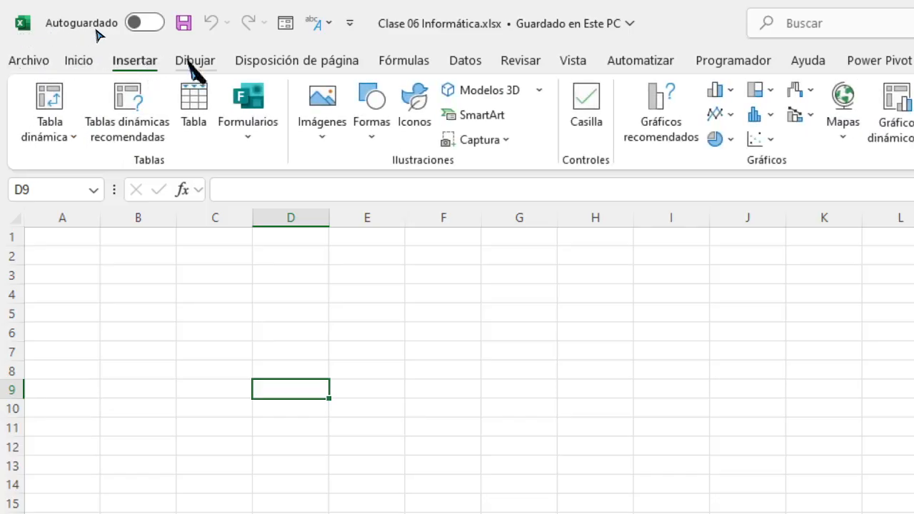
{"action": "left_click", "coordinate": [194, 65]}
{"action": "left_click", "coordinate": [259, 64]}
{"action": "left_click", "coordinate": [200, 66]}
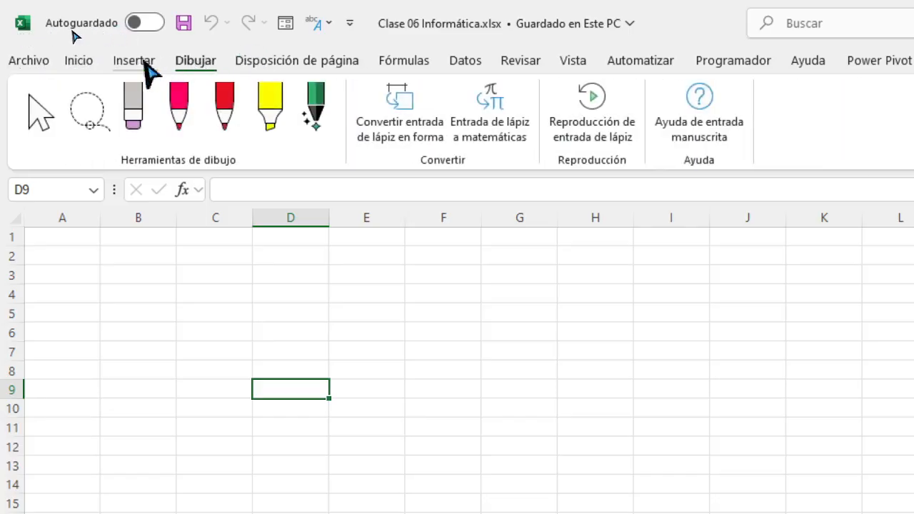
{"action": "left_click", "coordinate": [145, 61]}
{"action": "left_click", "coordinate": [262, 63]}
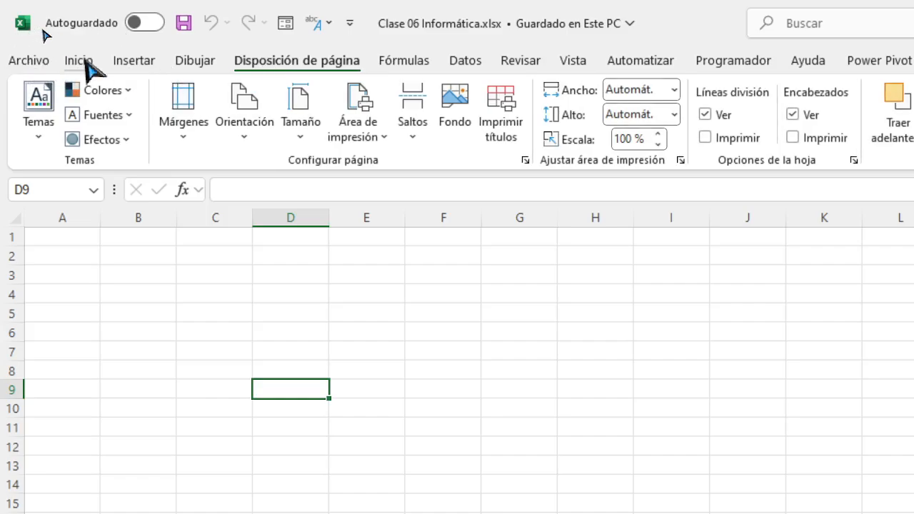
{"action": "left_click", "coordinate": [85, 63]}
{"action": "left_click", "coordinate": [135, 63]}
{"action": "left_click", "coordinate": [197, 63]}
{"action": "left_click", "coordinate": [307, 63]}
{"action": "left_click", "coordinate": [400, 64]}
{"action": "left_click", "coordinate": [468, 63]}
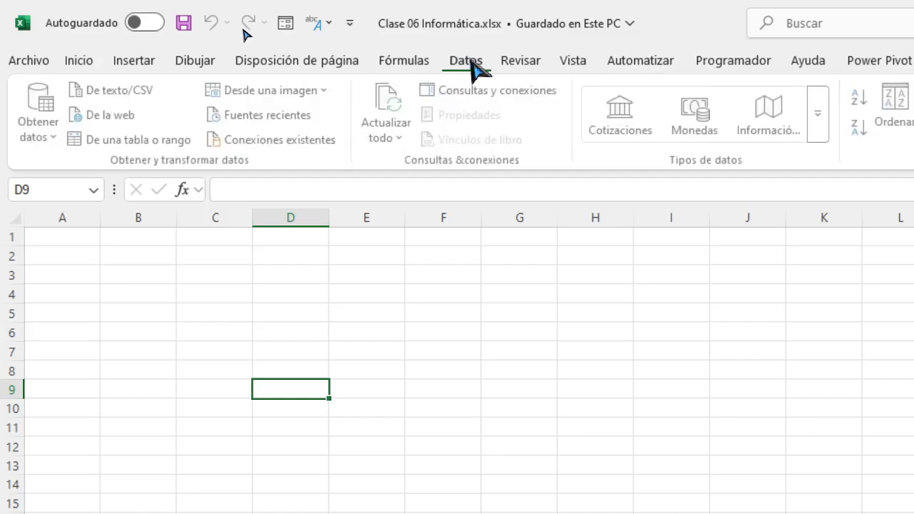
{"action": "left_click", "coordinate": [528, 64]}
{"action": "left_click", "coordinate": [578, 64]}
{"action": "left_click", "coordinate": [650, 65]}
{"action": "left_click", "coordinate": [743, 65]}
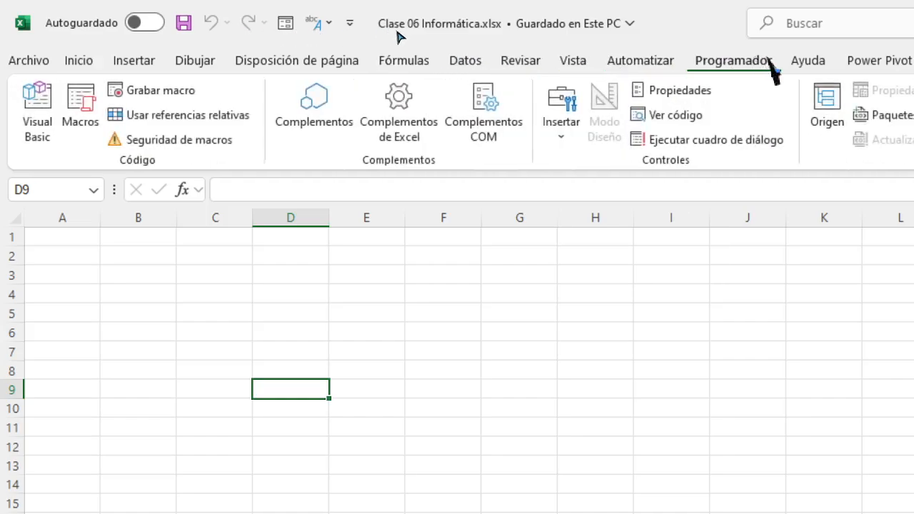
{"action": "left_click", "coordinate": [808, 61]}
{"action": "left_click", "coordinate": [879, 61]}
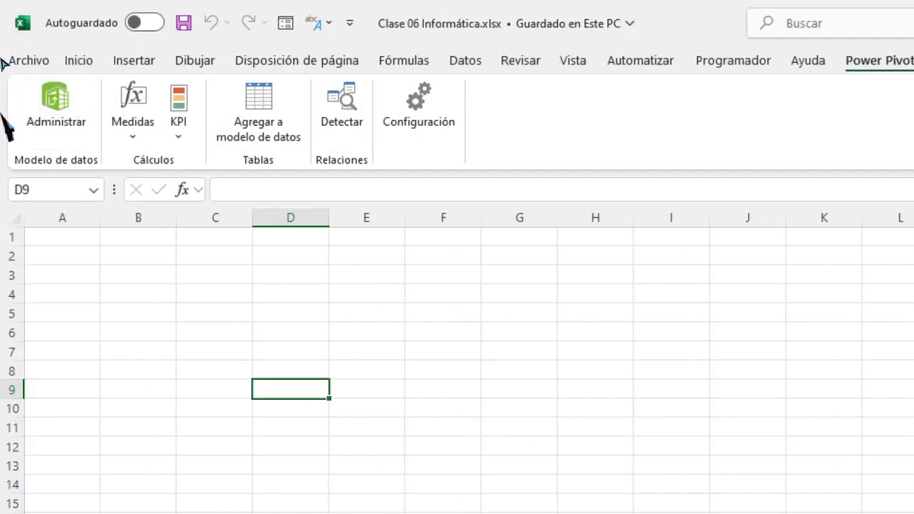
- Review the options for conditional formatting, table formats and cell styles in the Inicio commands
{"action": "left_click", "coordinate": [77, 62]}
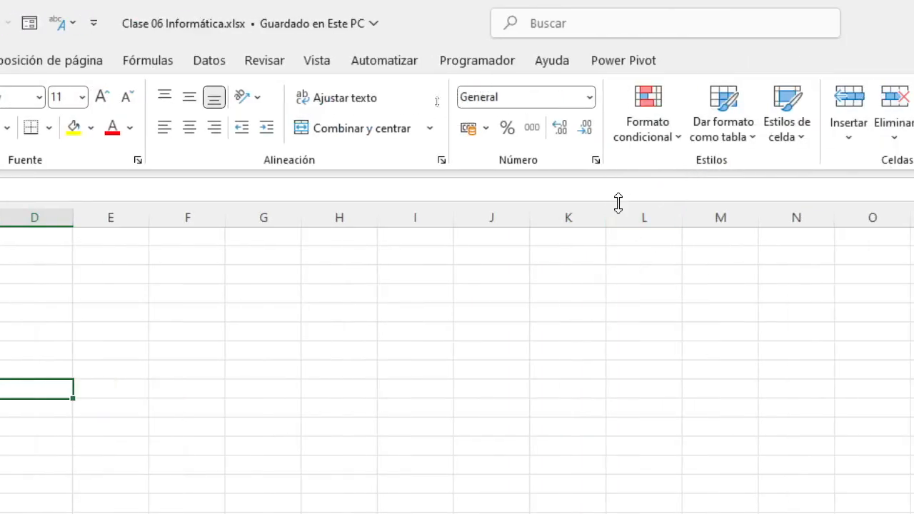
{"action": "left_click", "coordinate": [677, 137]}
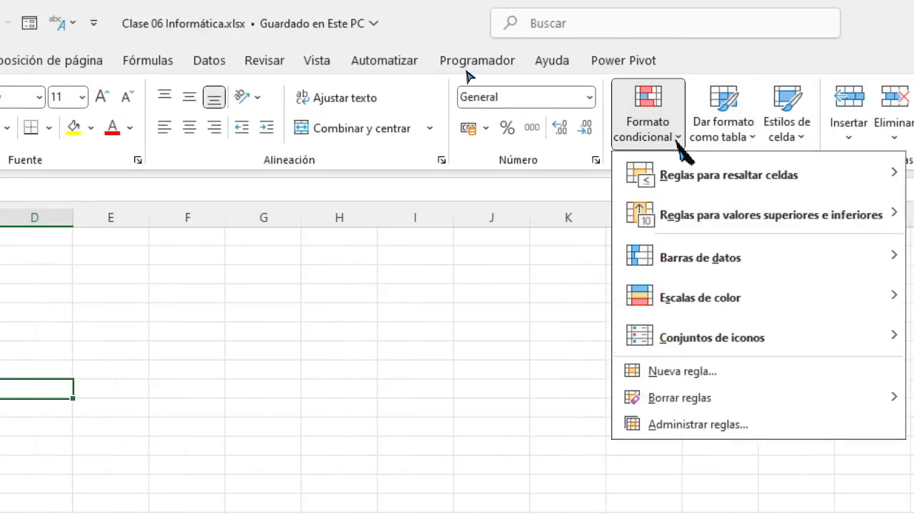
{"action": "left_click", "coordinate": [736, 140]}
{"action": "left_click", "coordinate": [813, 141]}
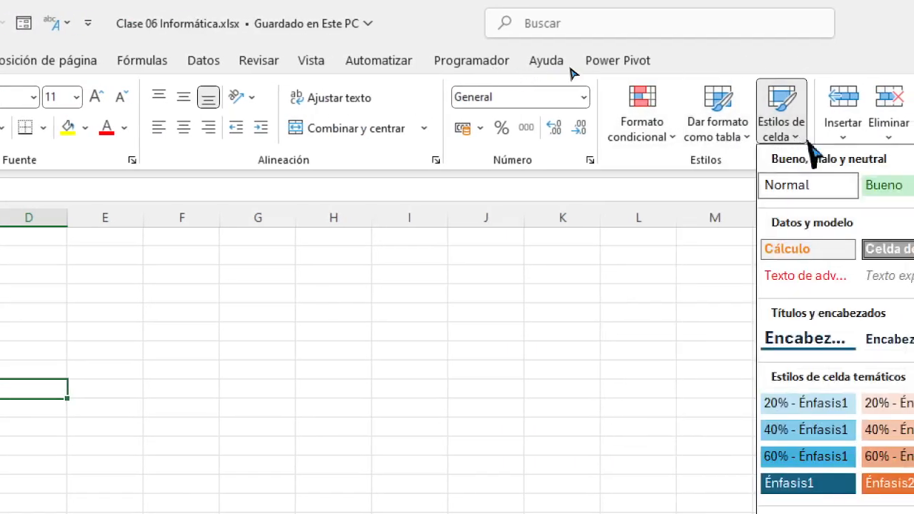
{"action": "key", "text": "Escape"}
- Examine the commands offered in the Insertar, Dibujar and Disposición de página categories
{"action": "left_click", "coordinate": [134, 62]}
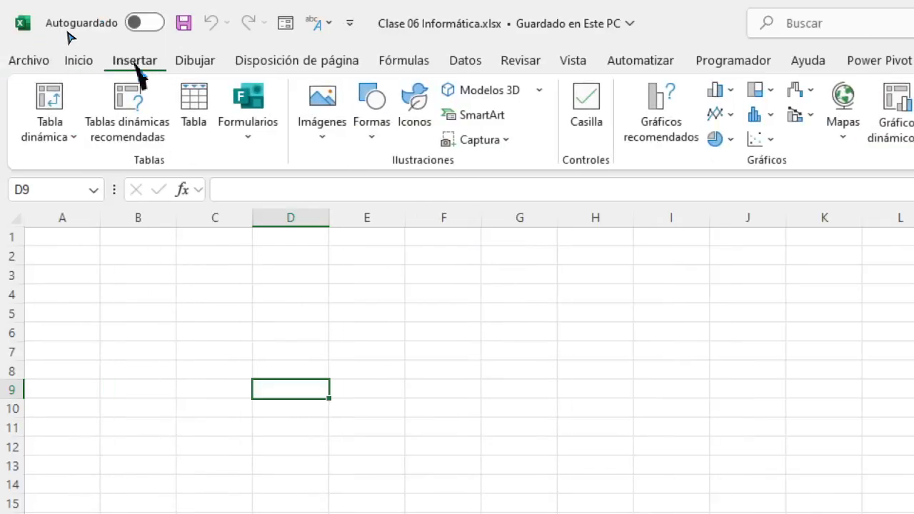
{"action": "left_click", "coordinate": [196, 62]}
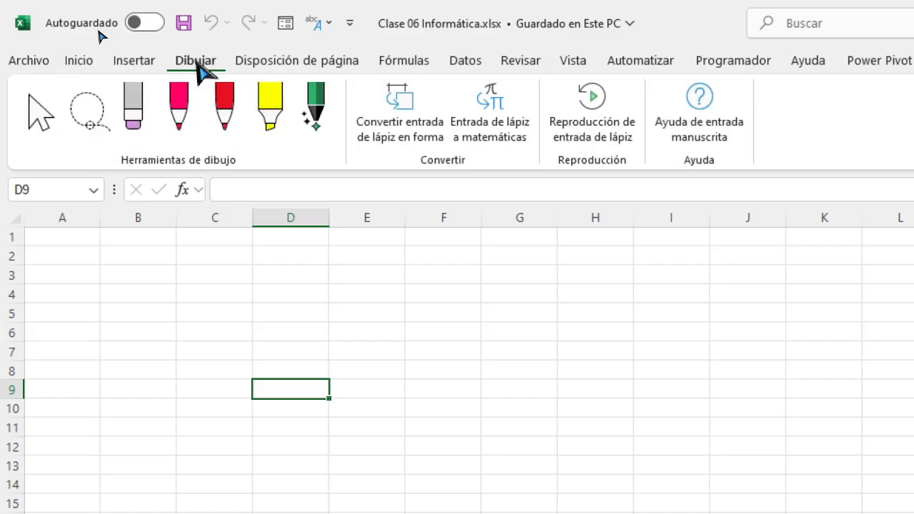
{"action": "left_click", "coordinate": [254, 63]}
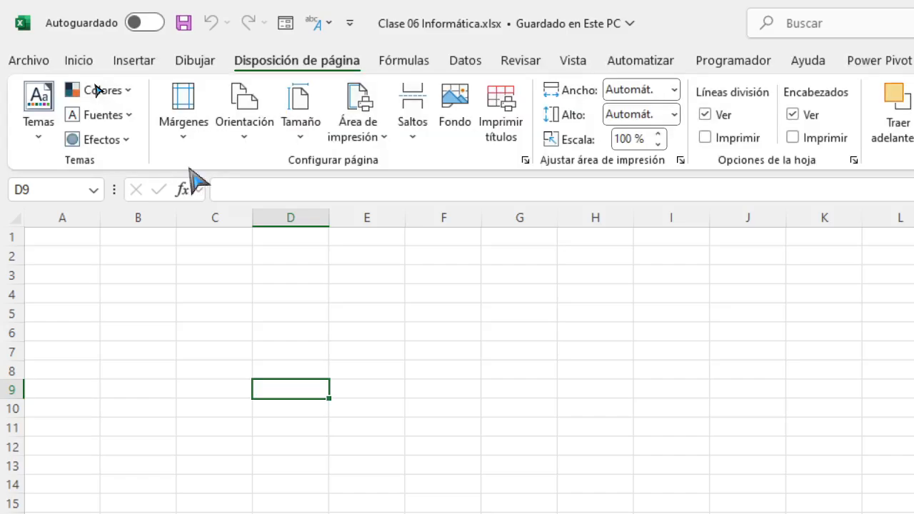
- Browse the function library in the Fórmulas commands, from financial and mathematical functions to the additional function groups
{"action": "left_click", "coordinate": [422, 63]}
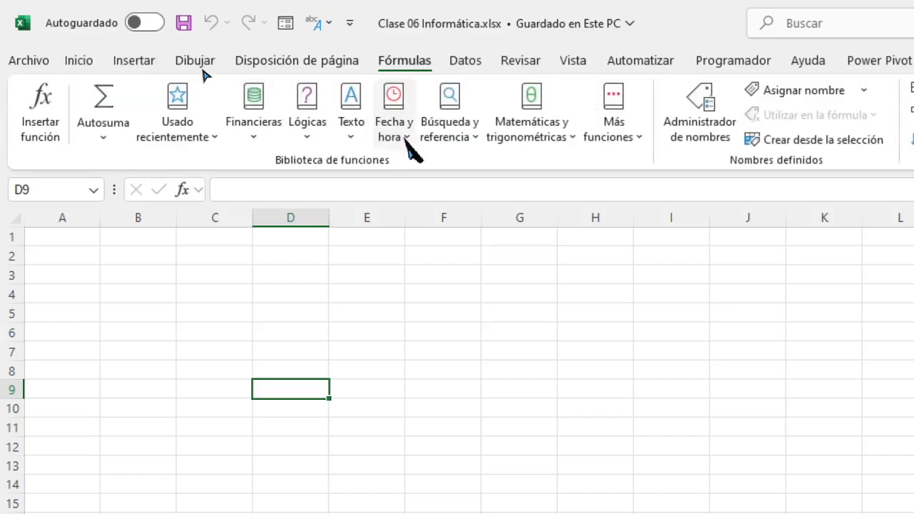
{"action": "left_click", "coordinate": [263, 145]}
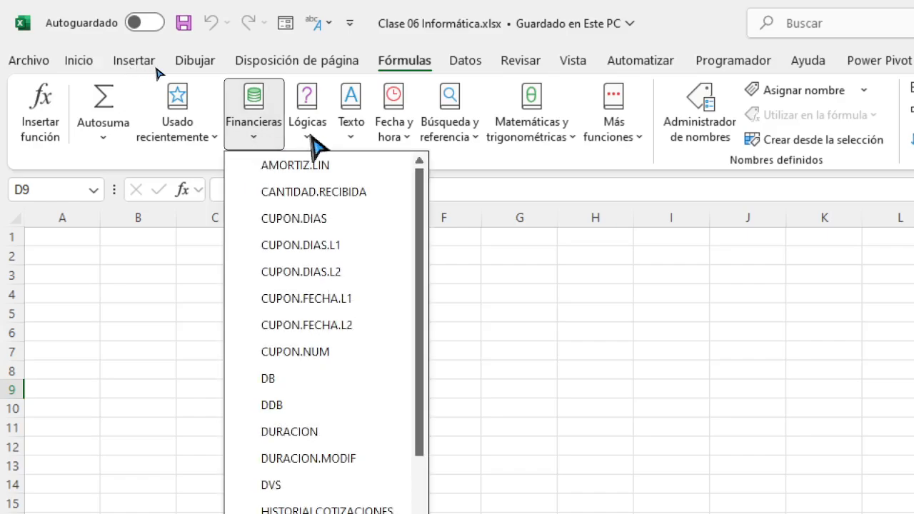
{"action": "mouse_move", "coordinate": [423, 148]}
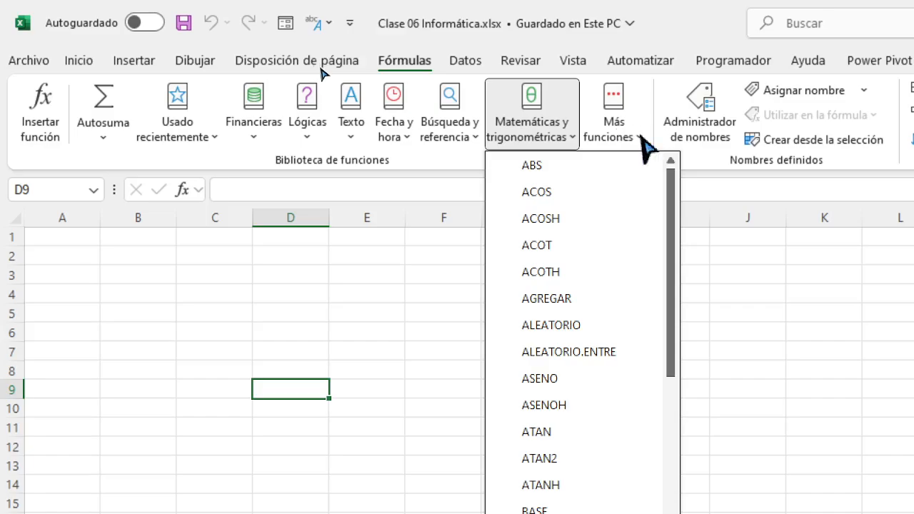
{"action": "mouse_move", "coordinate": [647, 147]}
{"action": "mouse_move", "coordinate": [657, 169]}
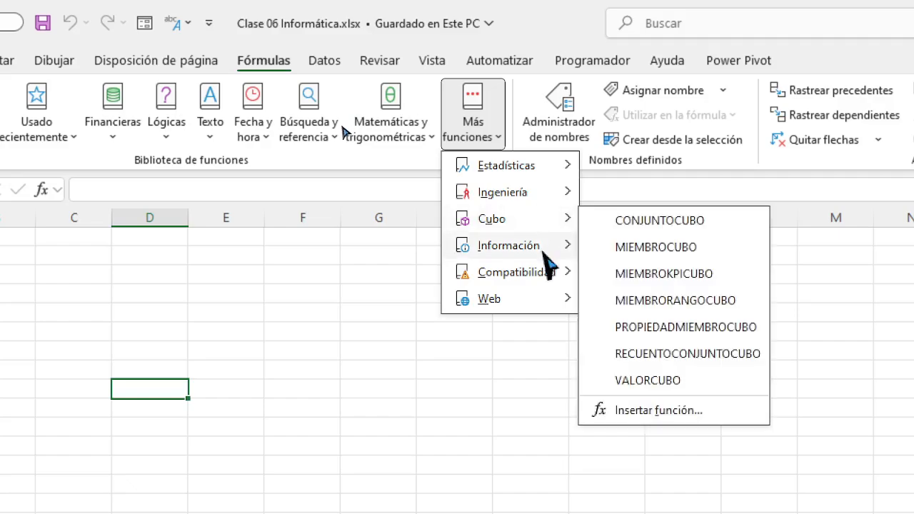
- View the formula Ventana Inspección and close it, and review the workbook calculation options
{"action": "left_click", "coordinate": [723, 164]}
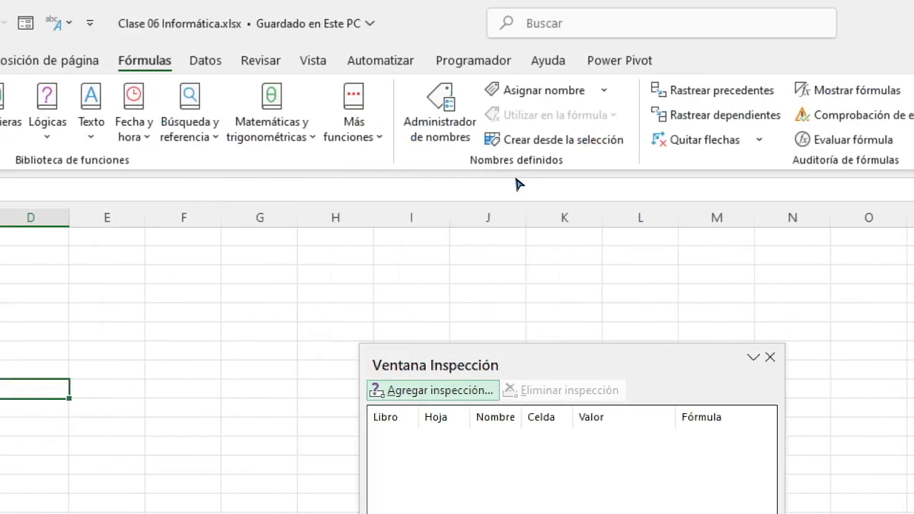
{"action": "left_click", "coordinate": [770, 357]}
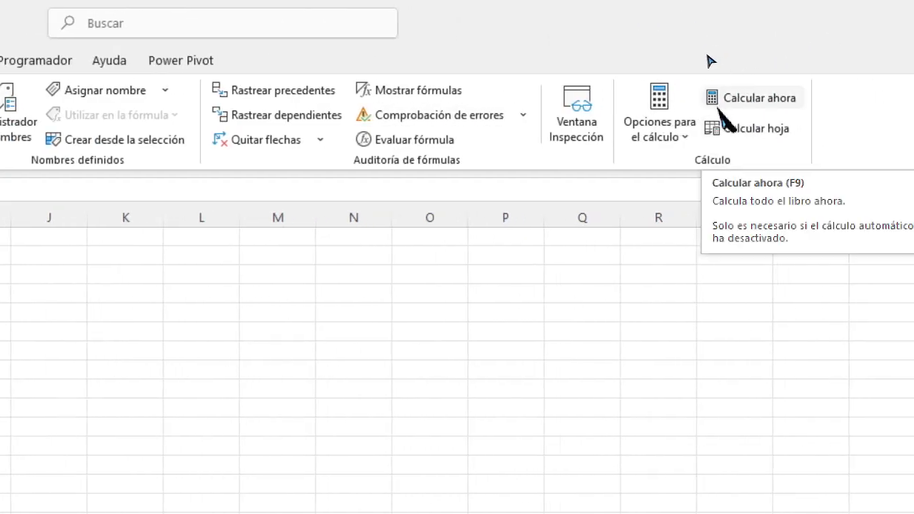
{"action": "left_click", "coordinate": [662, 129]}
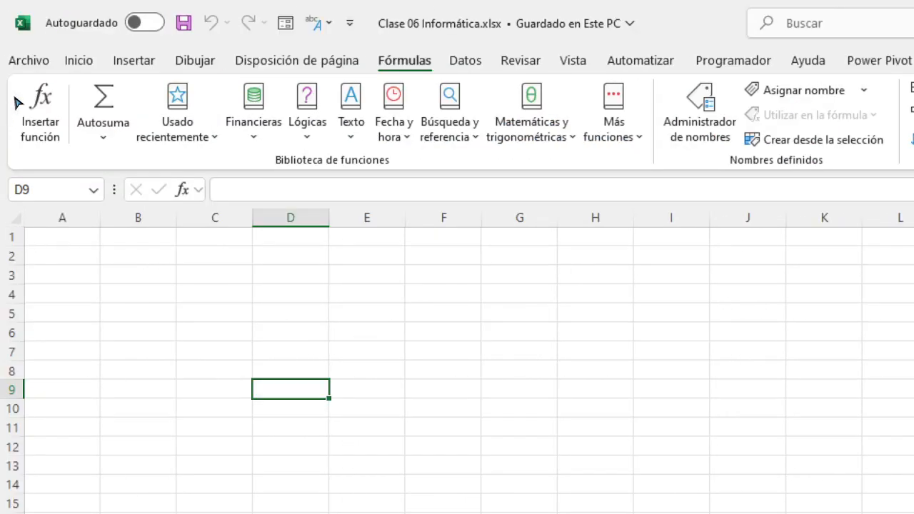
- Examine the commands offered in the Datos, Revisar and Vista categories
{"action": "left_click", "coordinate": [465, 61]}
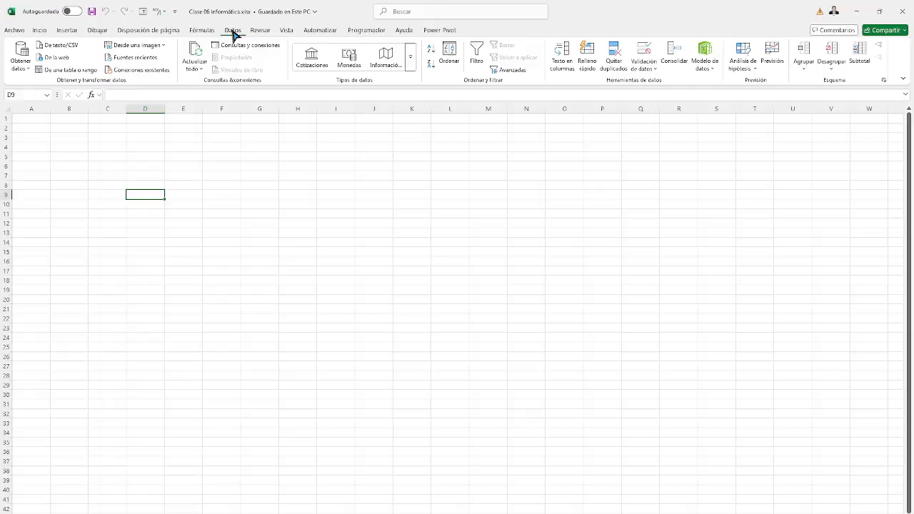
{"action": "left_click", "coordinate": [519, 61]}
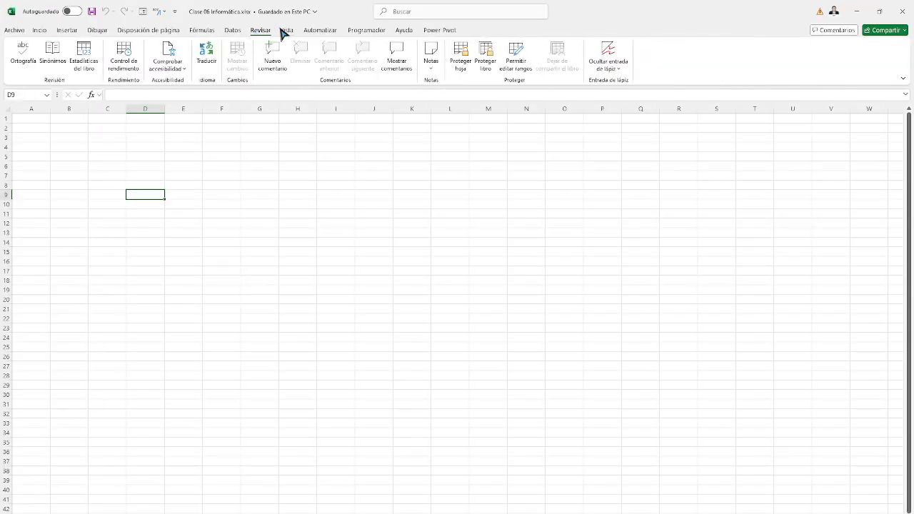
{"action": "scroll", "coordinate": [305, 207], "scroll_direction": "up", "scroll_amount": 5, "text": "ctrl"}
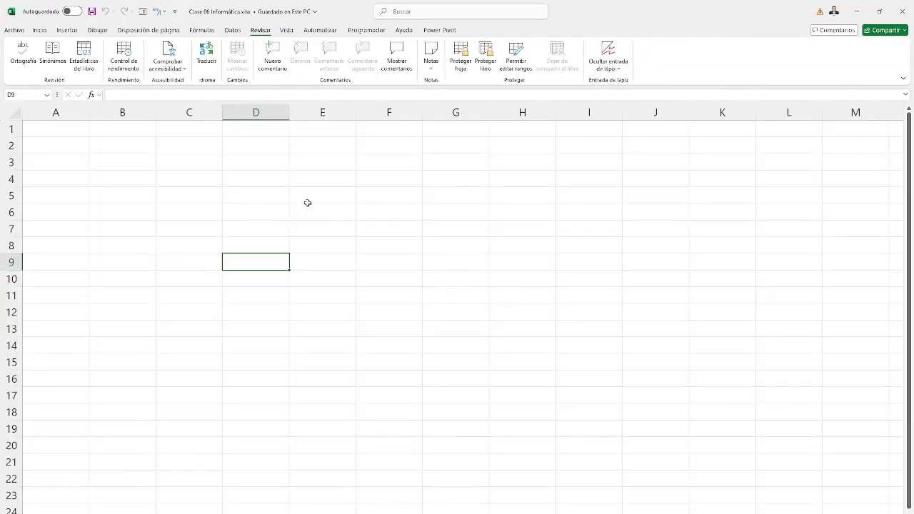
{"action": "left_click", "coordinate": [287, 30]}
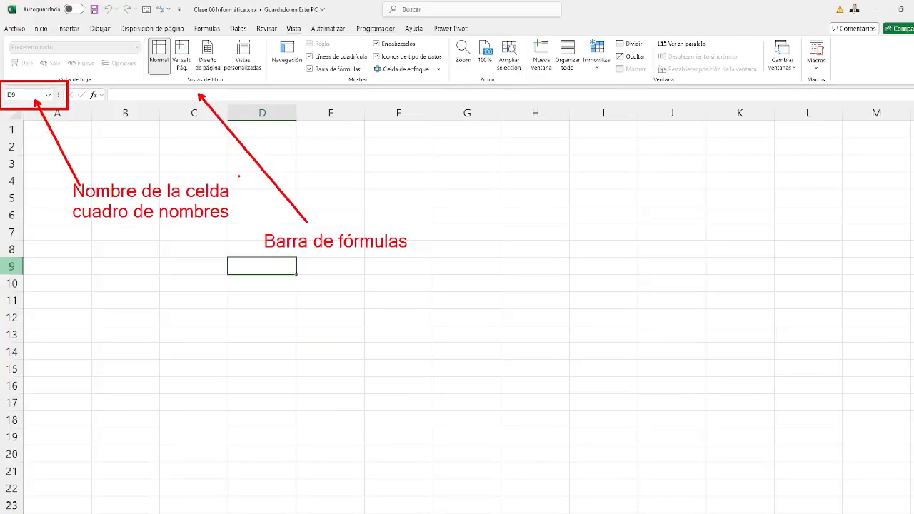
- Preview the worksheet's page breaks and return it to Normal view
{"action": "left_click", "coordinate": [117, 178]}
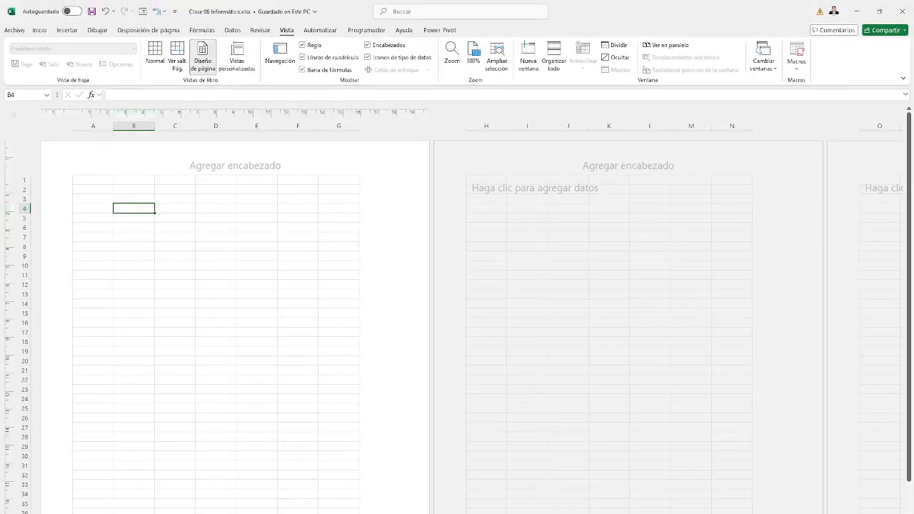
{"action": "left_click", "coordinate": [177, 56]}
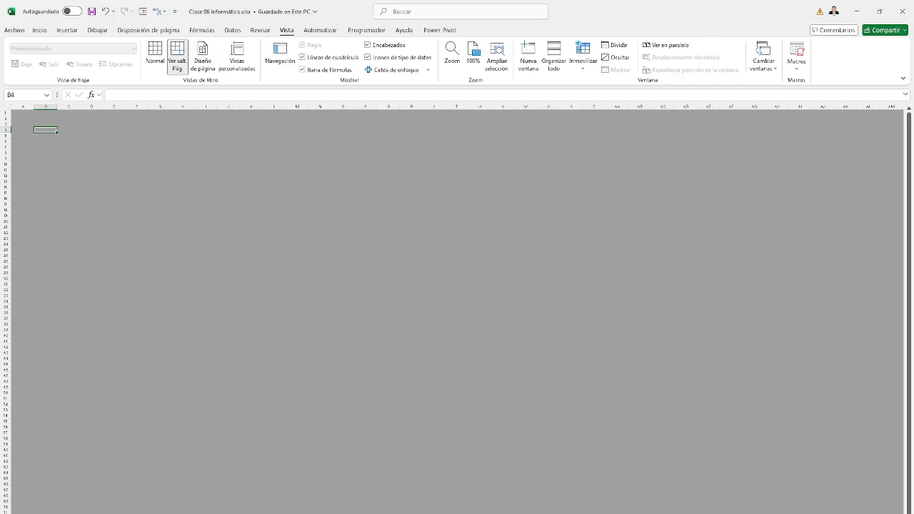
{"action": "left_click", "coordinate": [155, 57]}
{"action": "left_click", "coordinate": [143, 162]}
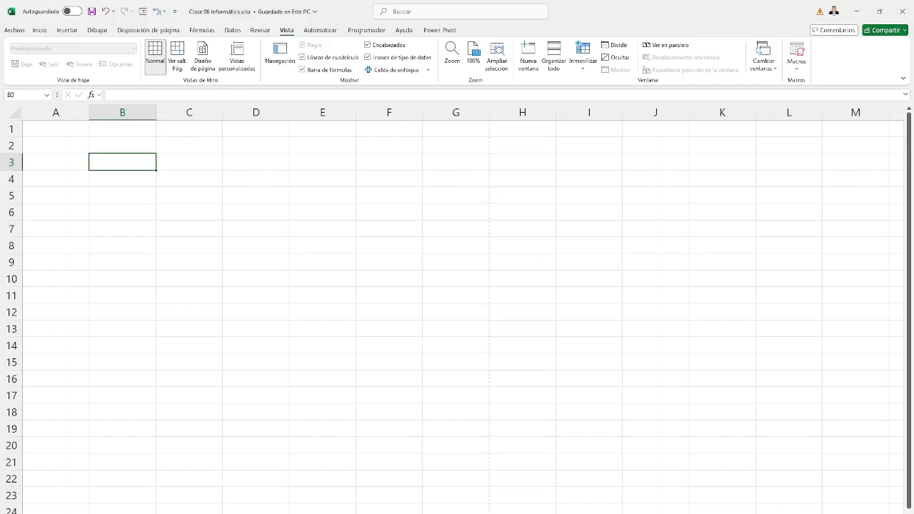
- Enter the title "Ingreso de datos o tipos de datos" in cell B2
{"action": "scroll", "coordinate": [457, 309], "scroll_direction": "up", "scroll_amount": 3}
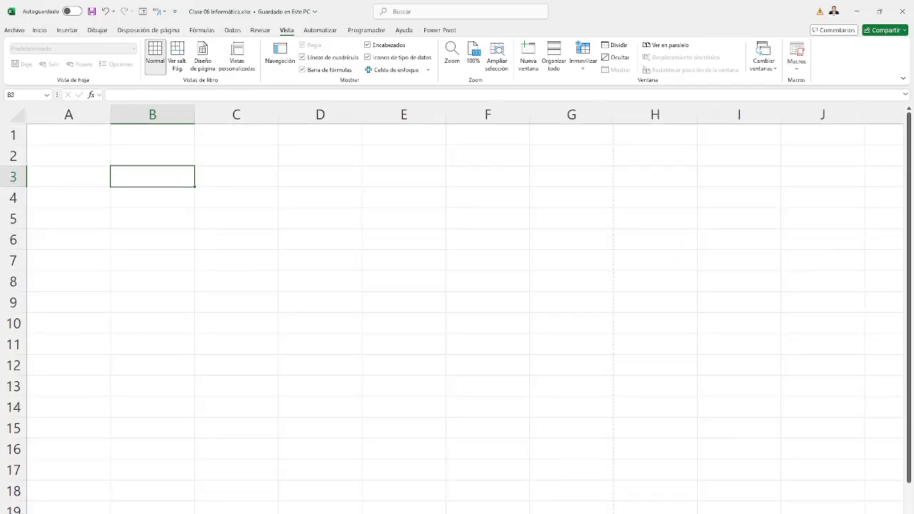
{"action": "scroll", "coordinate": [212, 291], "scroll_direction": "down", "scroll_amount": 3}
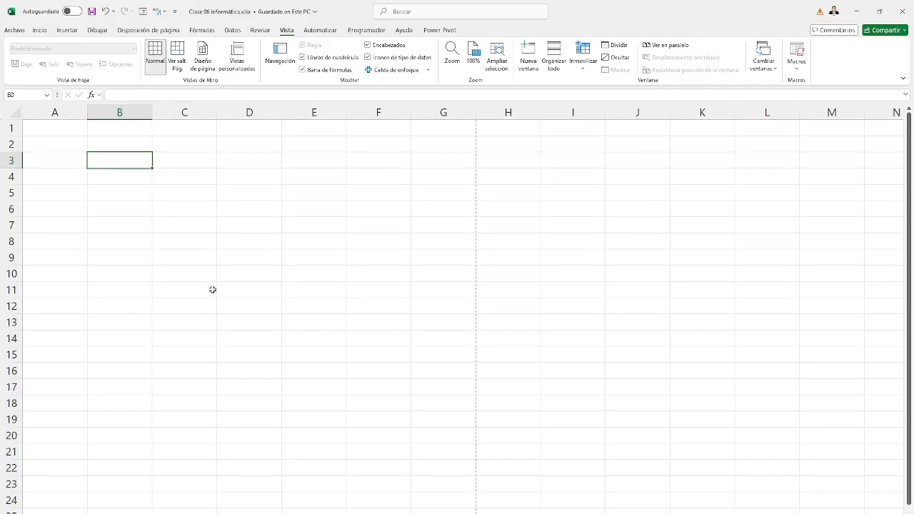
{"action": "left_click", "coordinate": [107, 143]}
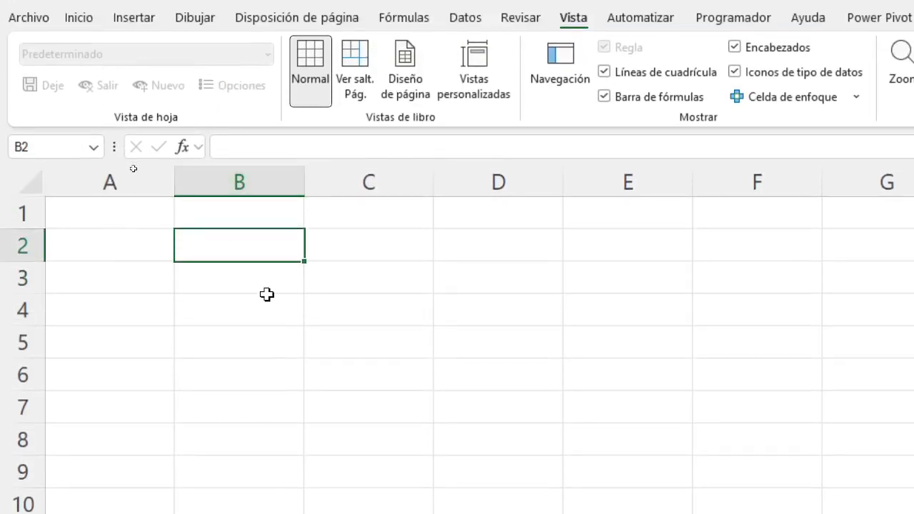
{"action": "type", "text": "Ingreso"}
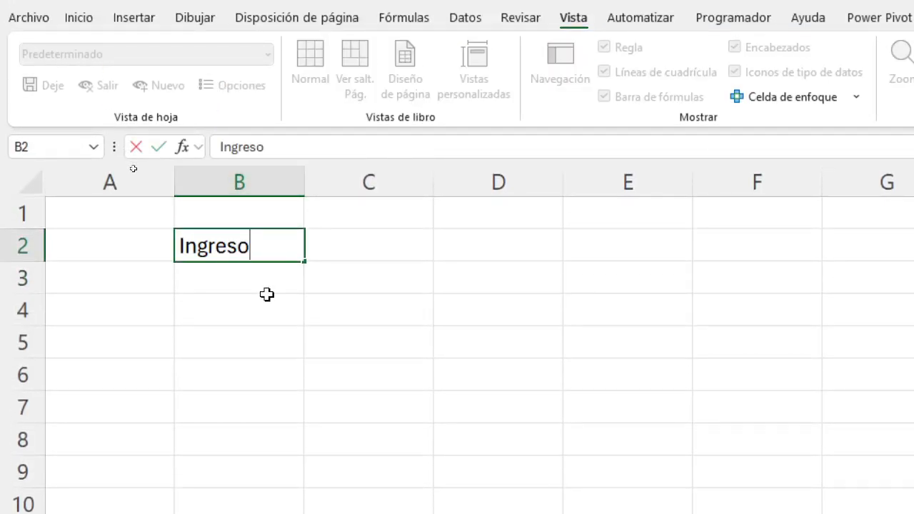
{"action": "type", "text": " de datos o t"}
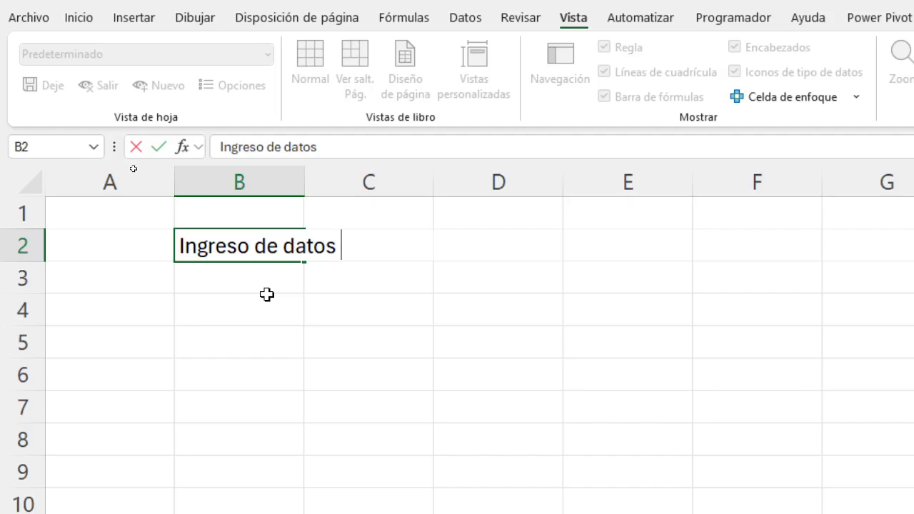
{"action": "key", "text": "BackSpace"}
{"action": "type", "text": "tipos de datos"}
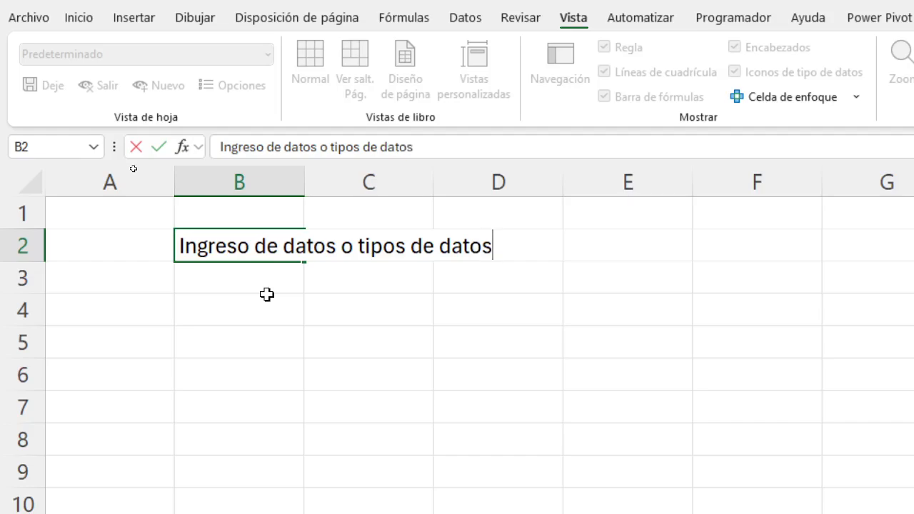
{"action": "key", "text": "Return"}
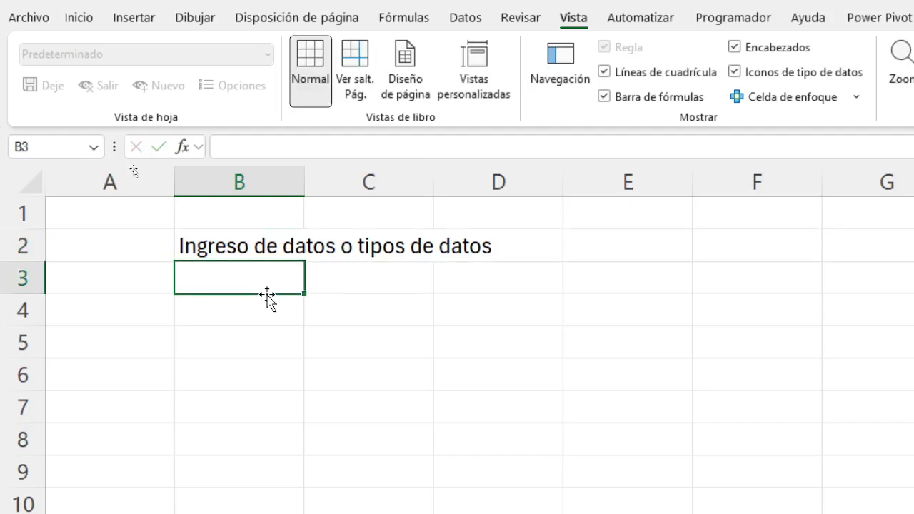
- Enter the row labels "Texto" in cell A3 and "Alfanuméricos" in cell A4
{"action": "key", "text": "Left"}
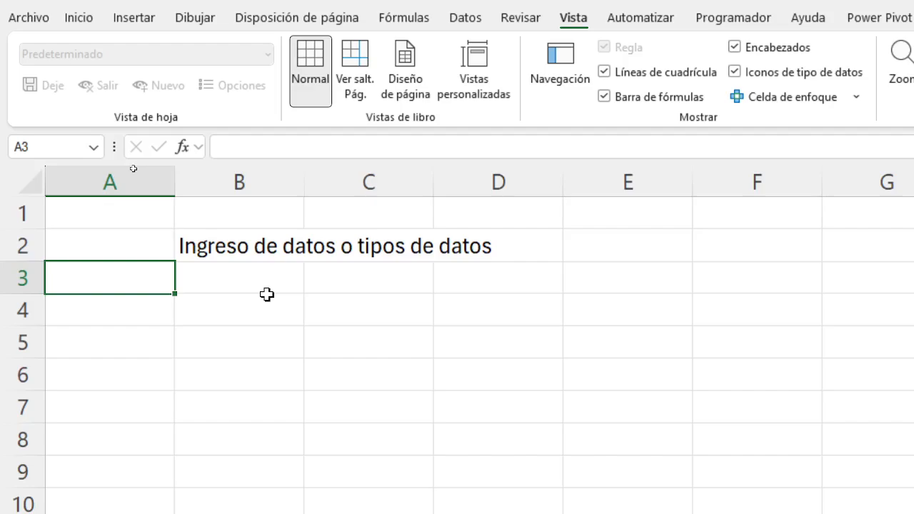
{"action": "type", "text": "Texto"}
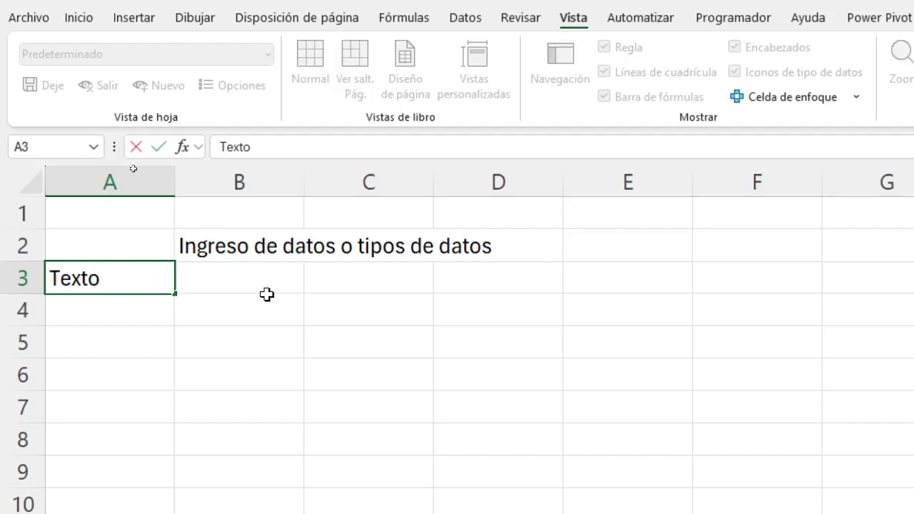
{"action": "key", "text": "Return"}
{"action": "type", "text": "Alfa"}
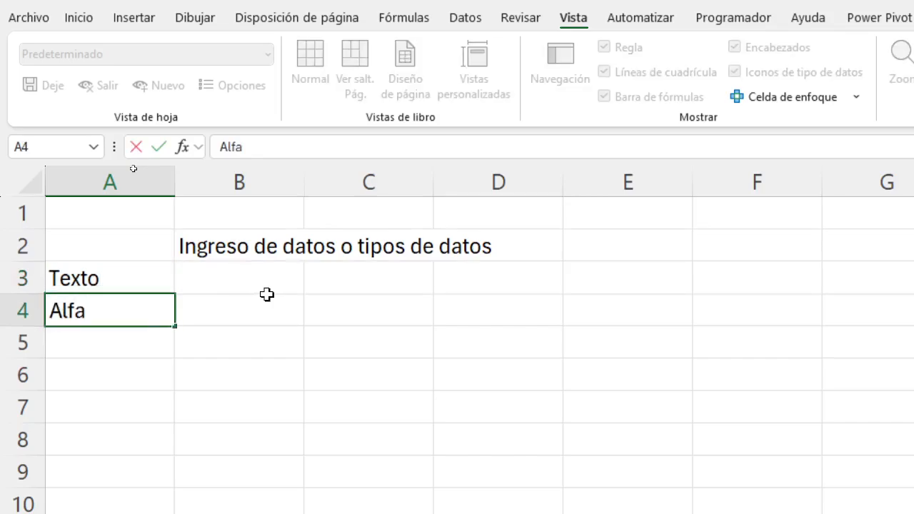
{"action": "type", "text": "numéricos"}
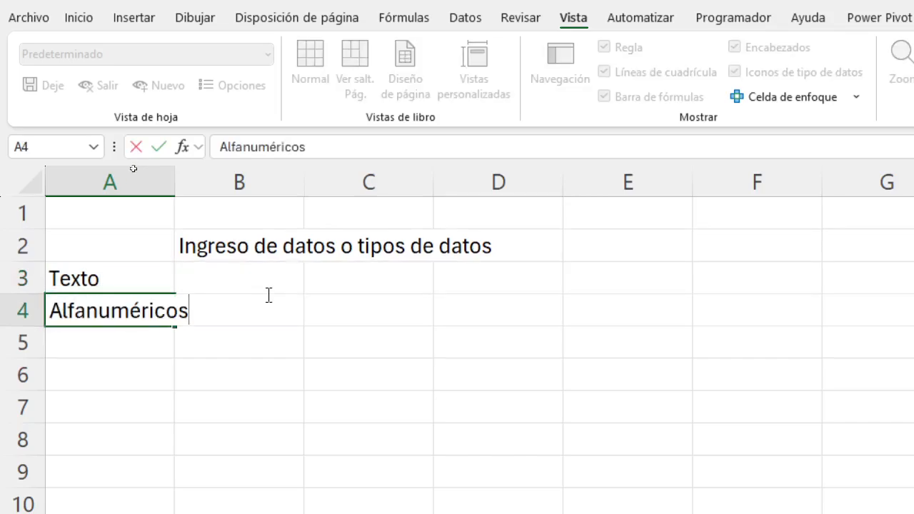
{"action": "key", "text": "Return"}
- Widen column A so that the "Alfanuméricos" label fits inside its cell
{"action": "key", "text": "Up"}
{"action": "key", "text": "Up"}
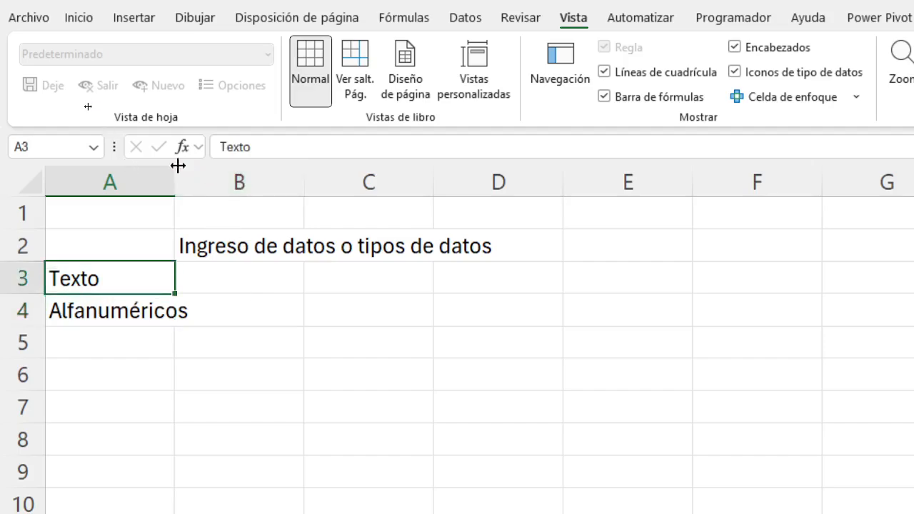
{"action": "left_click_drag", "start_coordinate": [177, 174], "coordinate": [202, 179]}
- Enter the row label "Números" in cell A5
{"action": "left_click", "coordinate": [153, 351]}
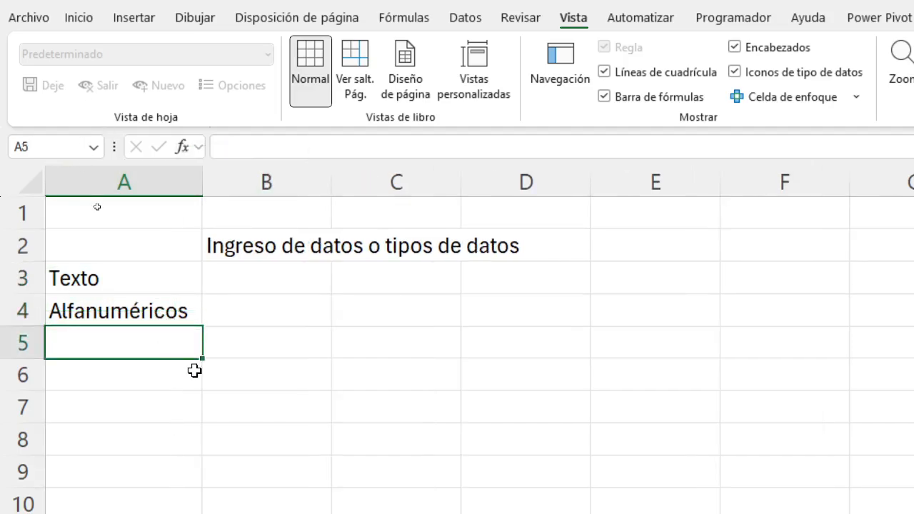
{"action": "type", "text": "N´p"}
{"action": "key", "text": "BackSpace"}
{"action": "key", "text": "BackSpace"}
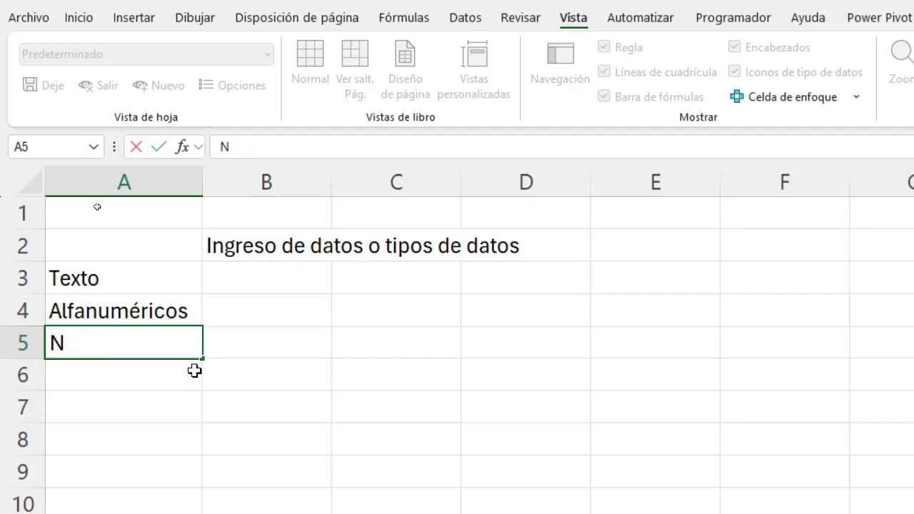
{"action": "type", "text": "úmeros"}
{"action": "key", "text": "Return"}
- Enter a person's first name in cell B3 as the example for the Texto data type, and reselect that cell
{"action": "key", "text": "Up"}
{"action": "key", "text": "Up"}
{"action": "key", "text": "Up"}
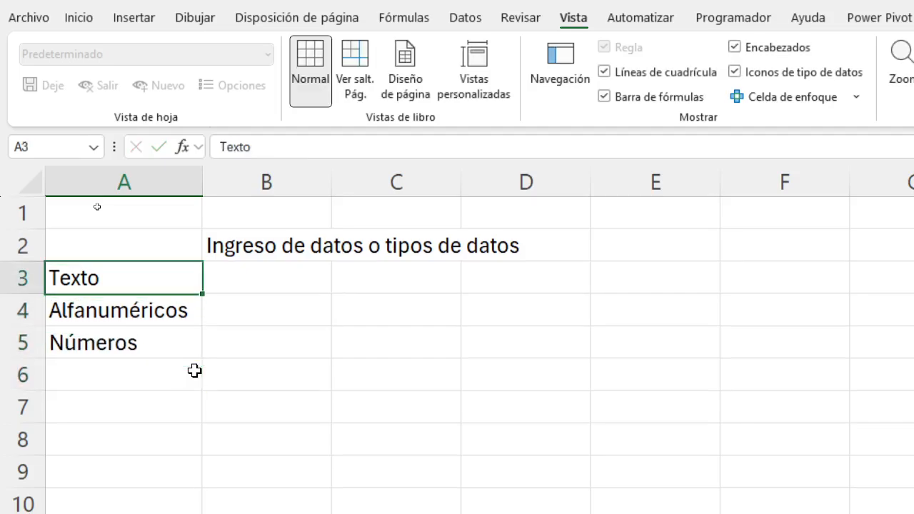
{"action": "key", "text": "Right"}
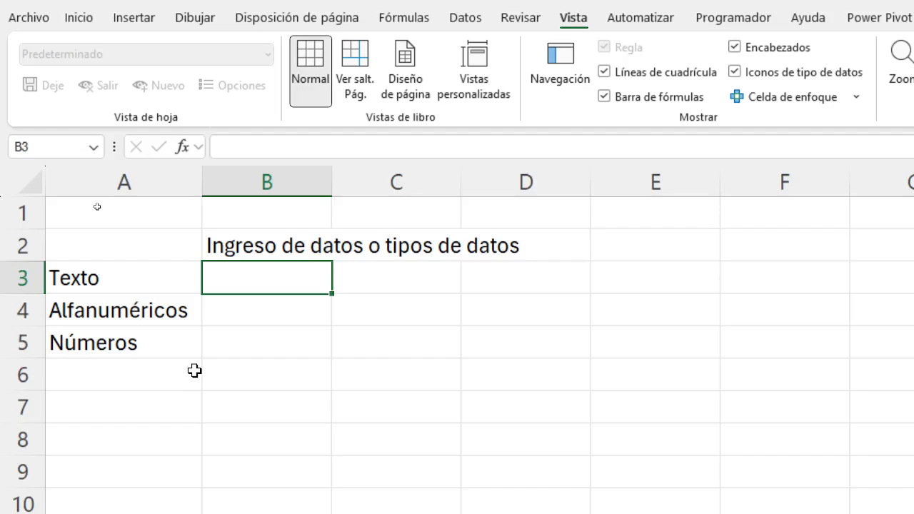
{"action": "type", "text": "Hugo"}
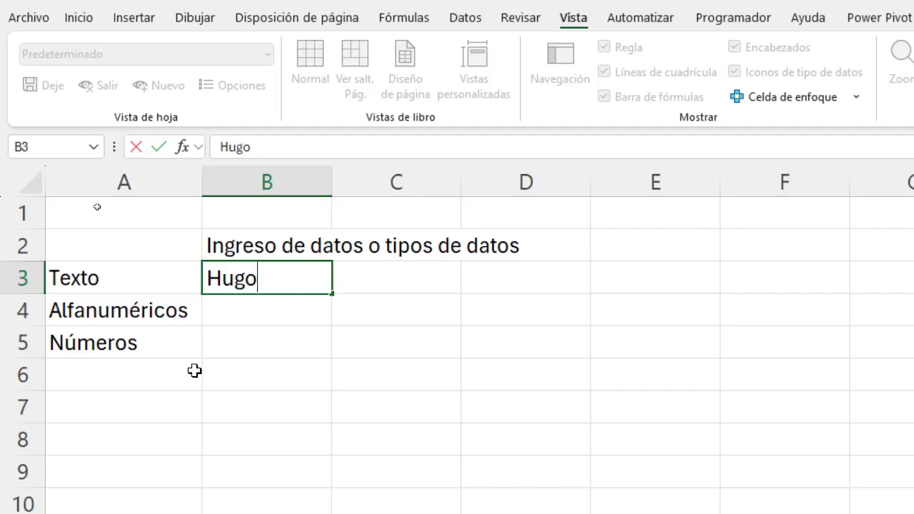
{"action": "key", "text": "Tab"}
{"action": "key", "text": "Left"}
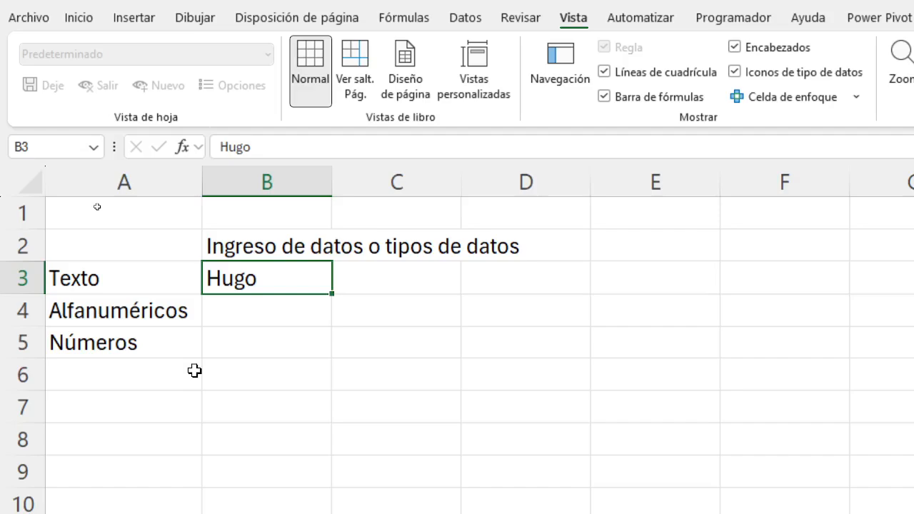
- Append the initial "L" after the first name in cell B3
{"action": "left_click", "coordinate": [272, 149]}
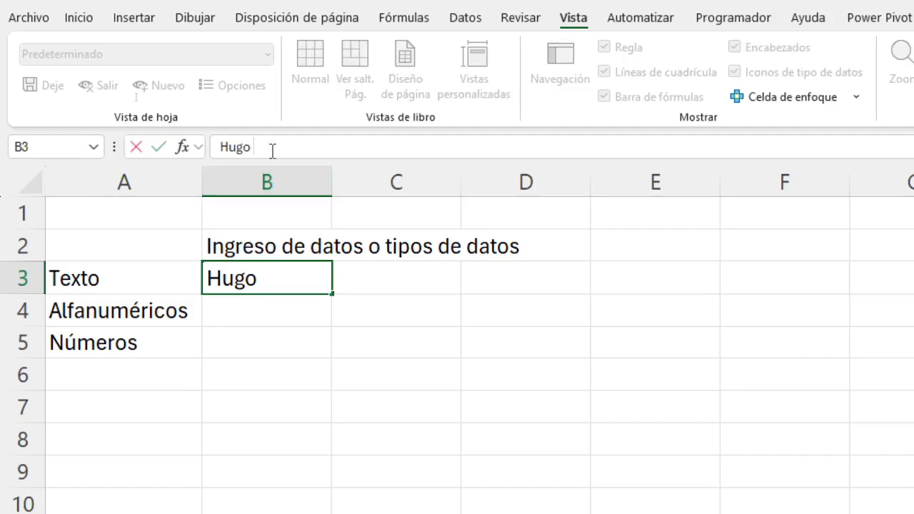
{"action": "type", "text": "L"}
{"action": "key", "text": "Return"}
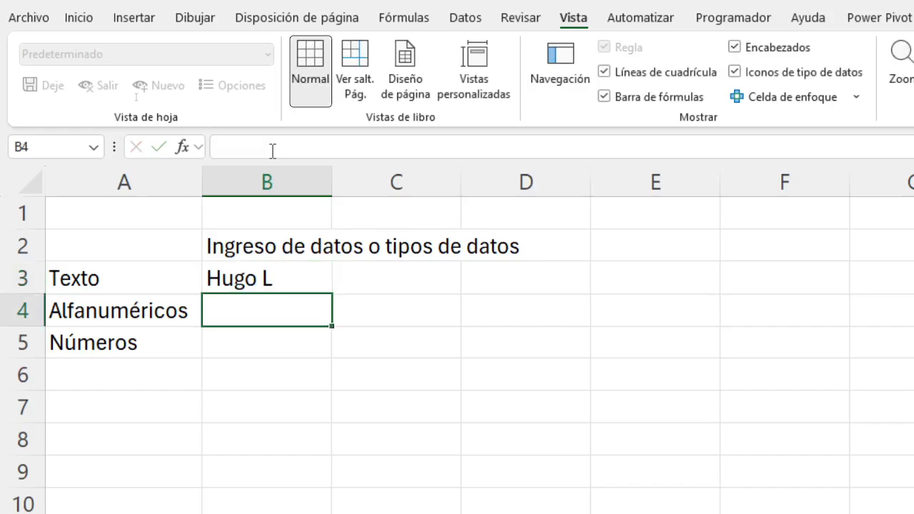
- Reopen cell B3 for in-cell editing twice, closing the edit each time
{"action": "key", "text": "Up"}
{"action": "key", "text": "F2"}
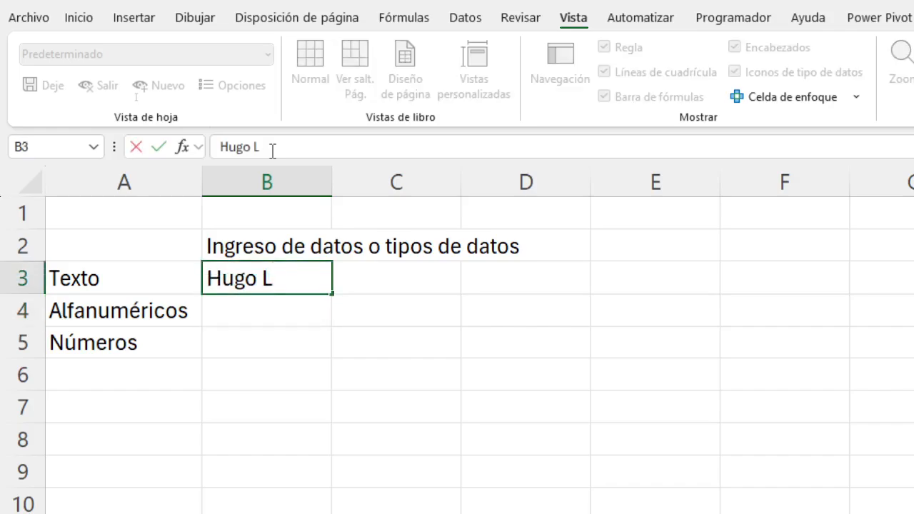
{"action": "key", "text": "Return"}
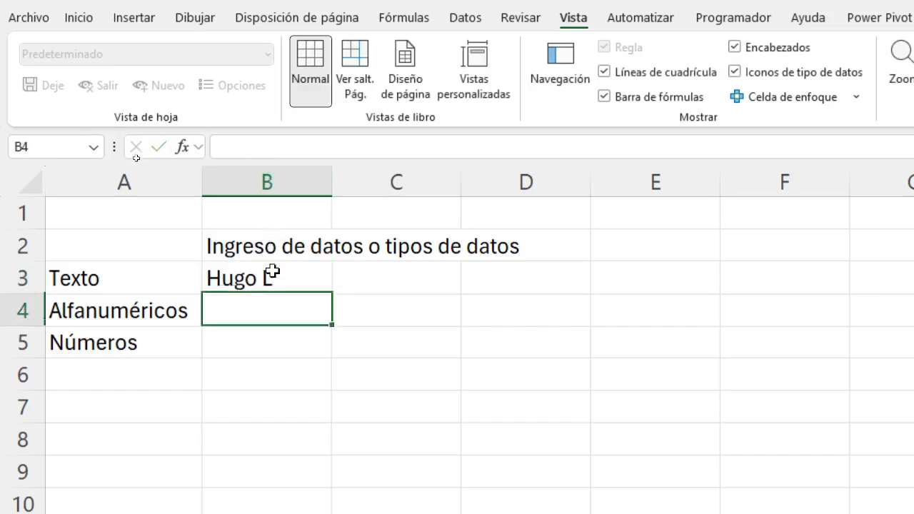
{"action": "left_click", "coordinate": [274, 279]}
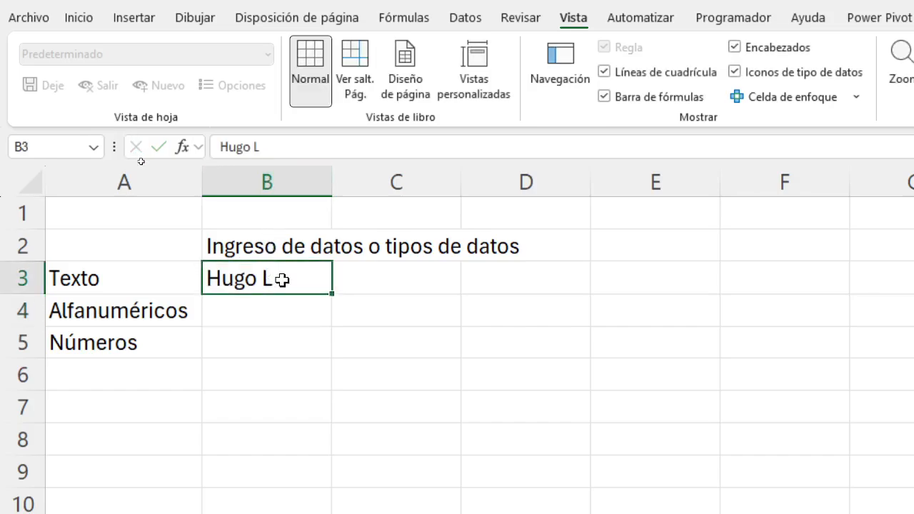
{"action": "double_click", "coordinate": [283, 280]}
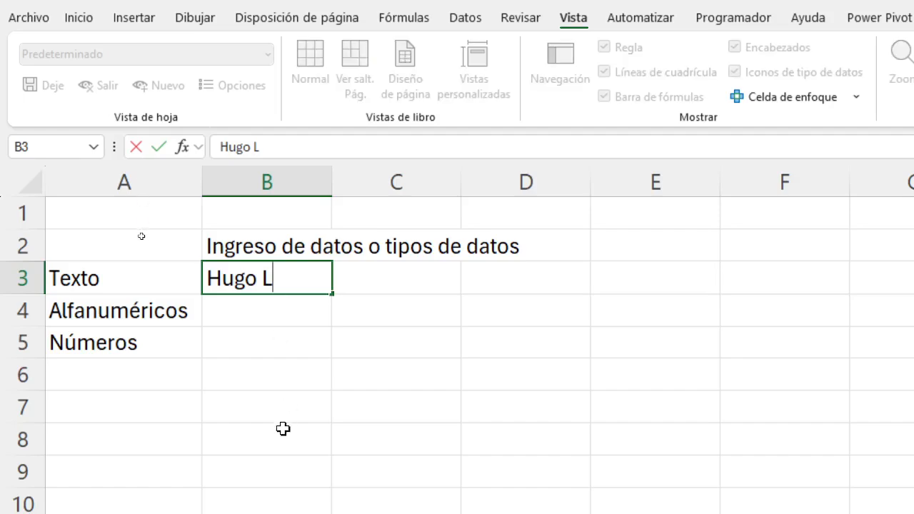
{"action": "key", "text": "Return"}
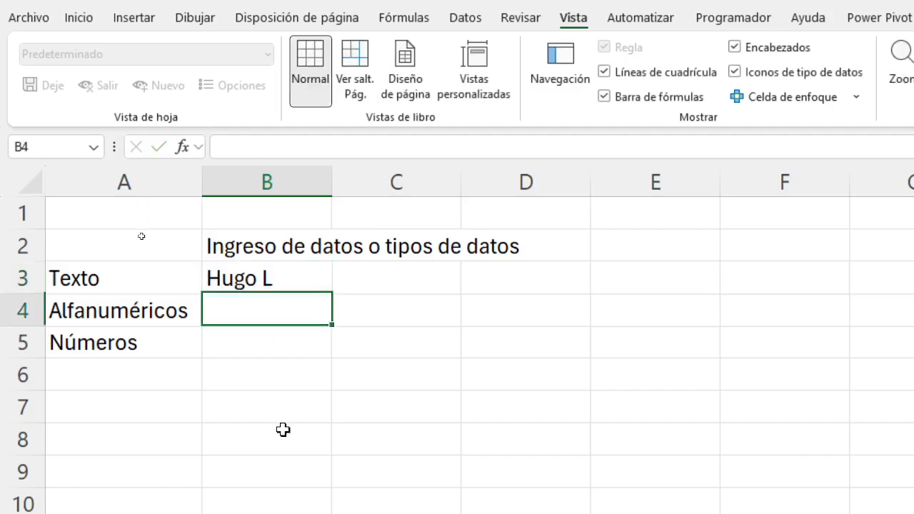
- Enter a formula in cell C3 that returns the same first name as text in quotation marks
{"action": "left_click", "coordinate": [387, 275]}
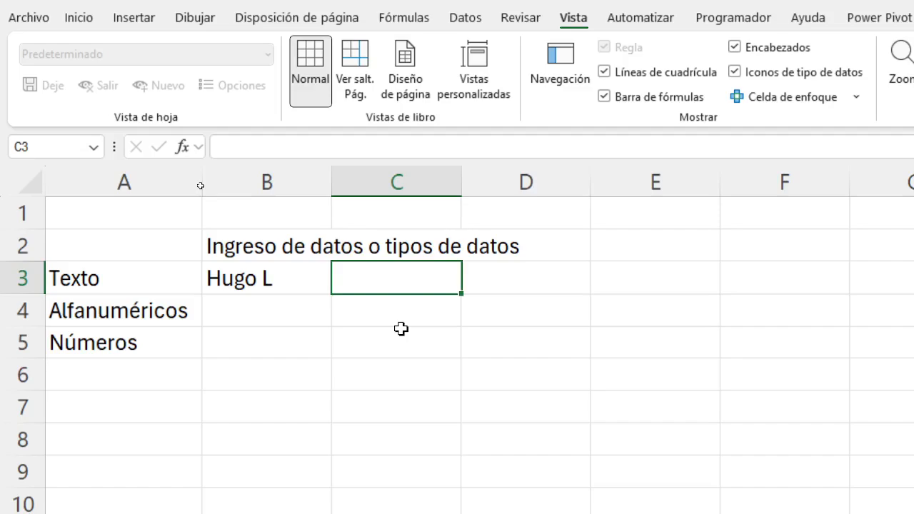
{"action": "type", "text": "=)"}
{"action": "key", "text": "BackSpace"}
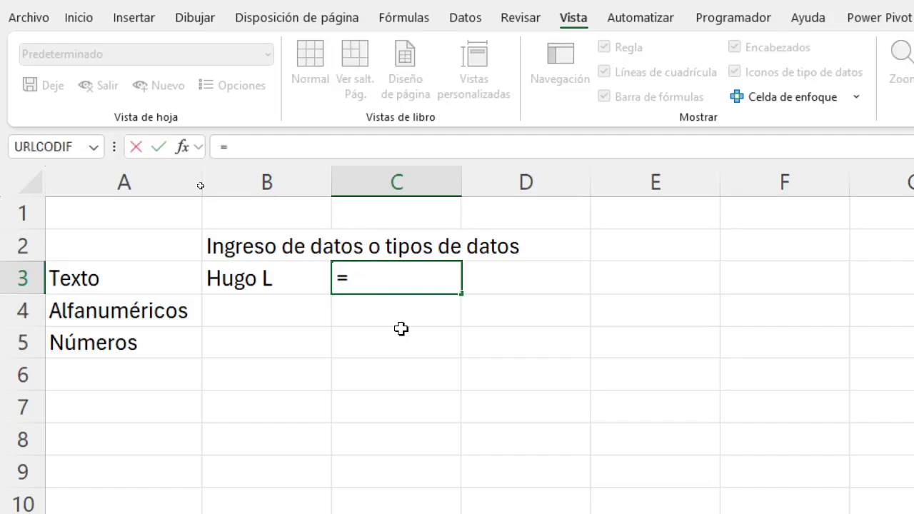
{"action": "type", "text": "\"Hugo"}
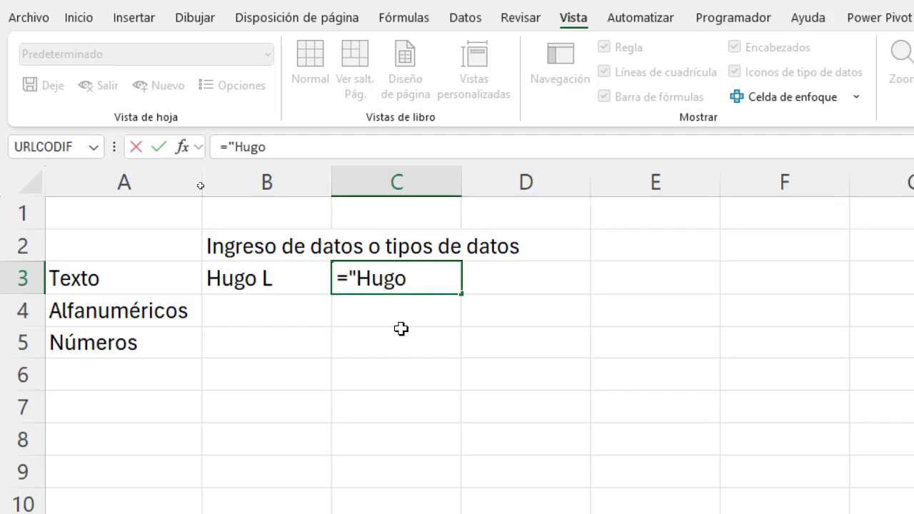
{"action": "type", "text": "\""}
{"action": "key", "text": "Return"}
- Compare the contents of B3 and C3, and open the C3 formula to review its syntax
{"action": "key", "text": "Left"}
{"action": "key", "text": "Up"}
{"action": "key", "text": "Right"}
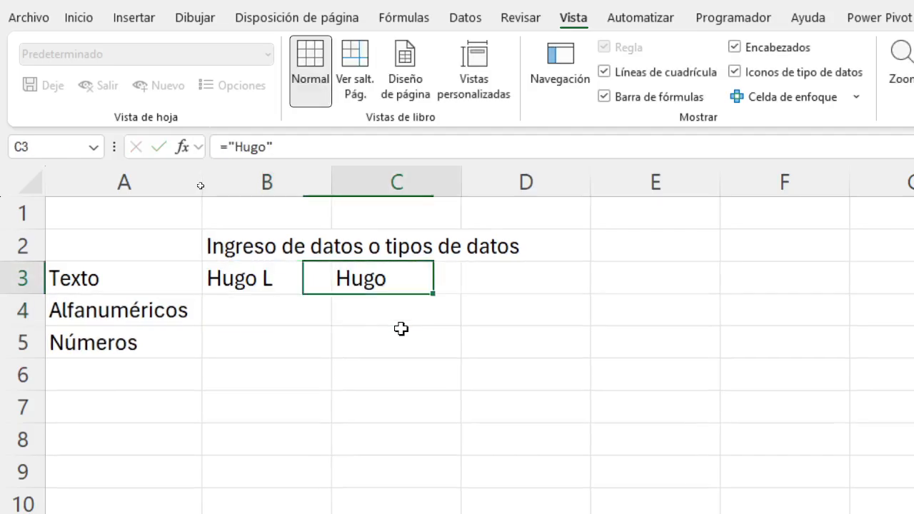
{"action": "key", "text": "F2"}
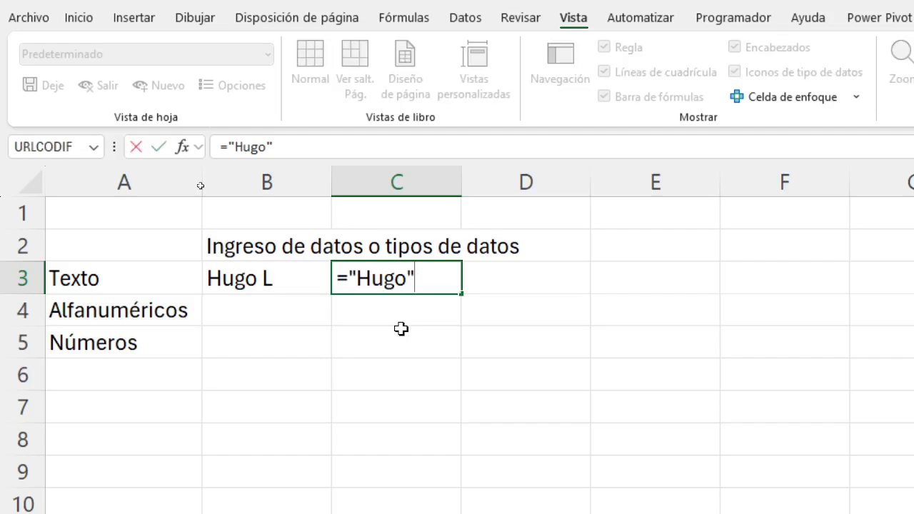
{"action": "key", "text": "Return"}
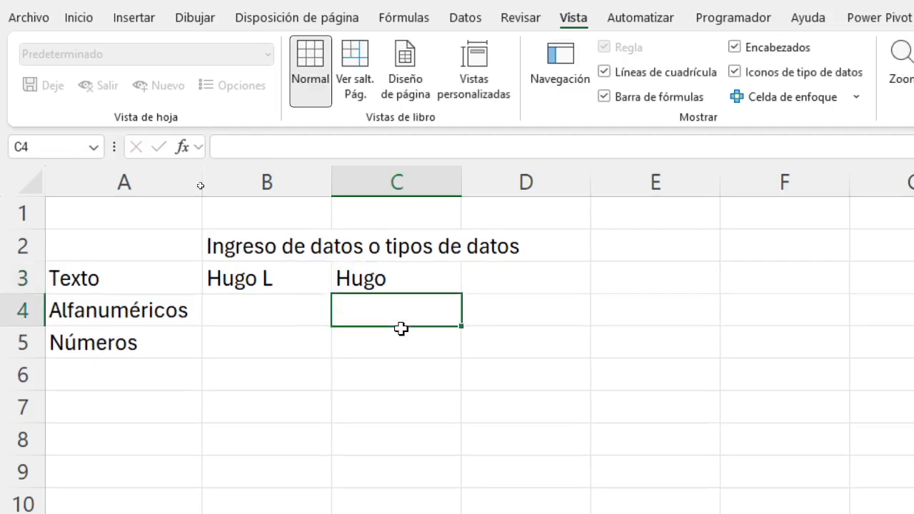
- Enter the first name followed by 2025 in cell B4 as the example for Alfanuméricos
{"action": "key", "text": "Left"}
{"action": "key", "text": "shift+Right"}
{"action": "key", "text": "shift+Right"}
{"action": "key", "text": "shift+Right"}
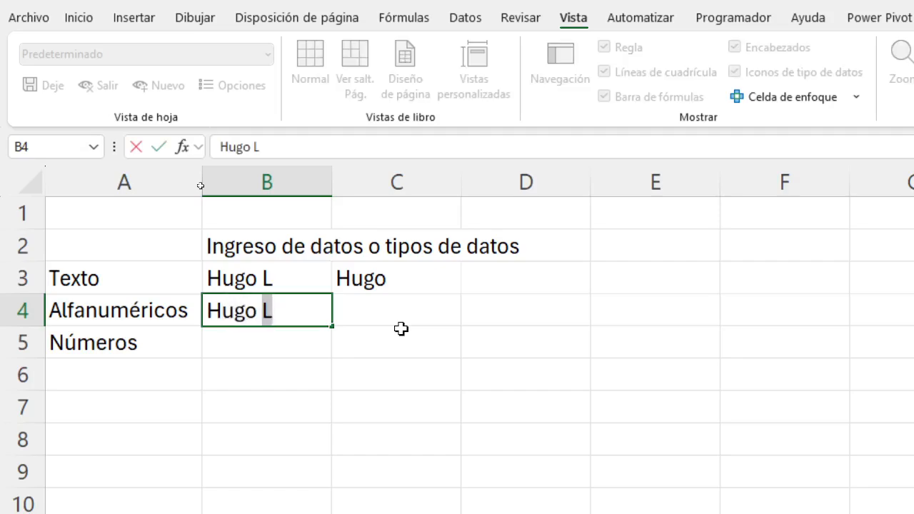
{"action": "type", "text": "2025"}
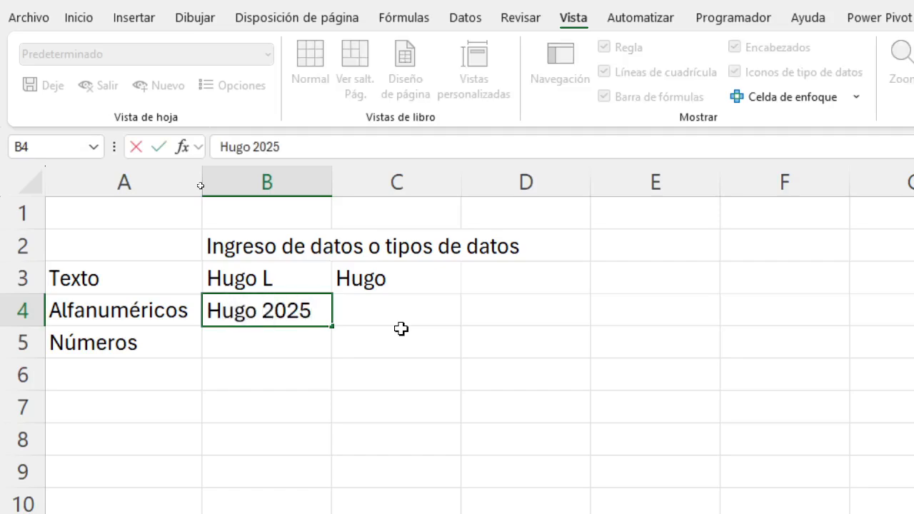
{"action": "key", "text": "Return"}
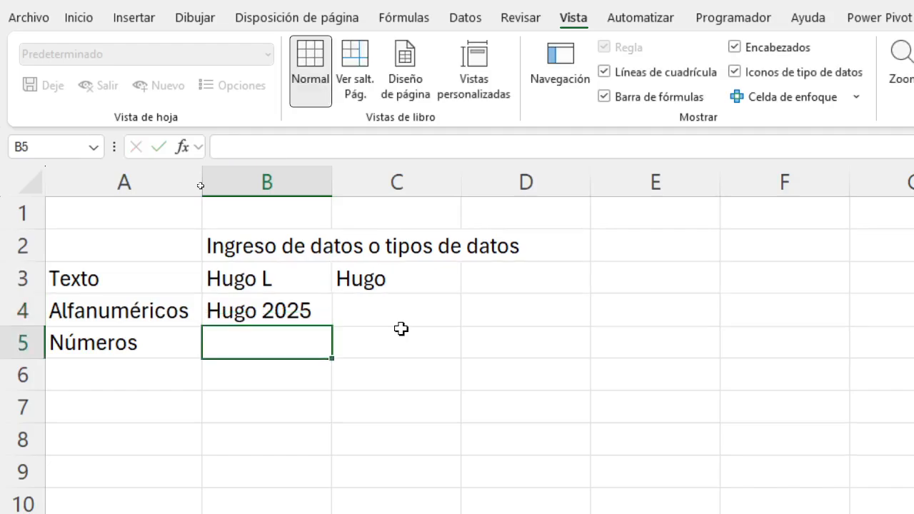
- Enter a formula in cell C4 that returns the first name followed by 2025 as quoted text
{"action": "left_click", "coordinate": [401, 325]}
{"action": "type", "text": "=\""}
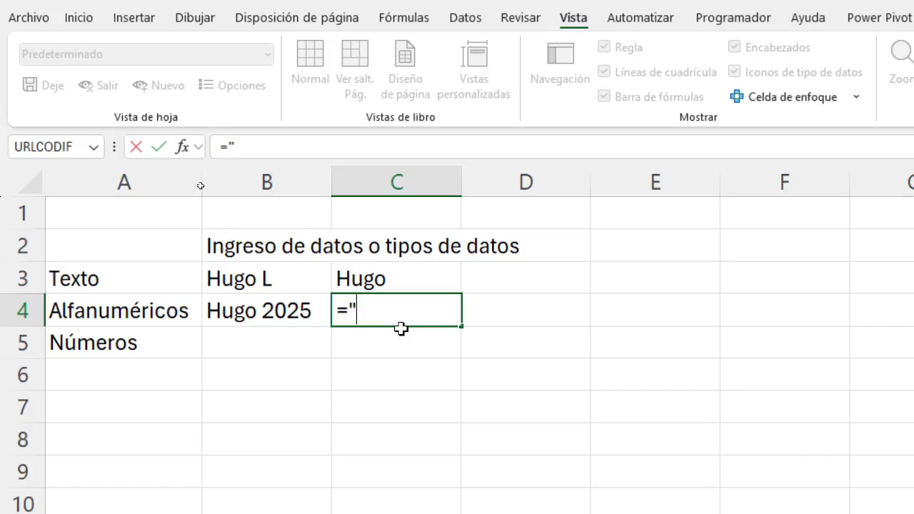
{"action": "type", "text": "Hugo"}
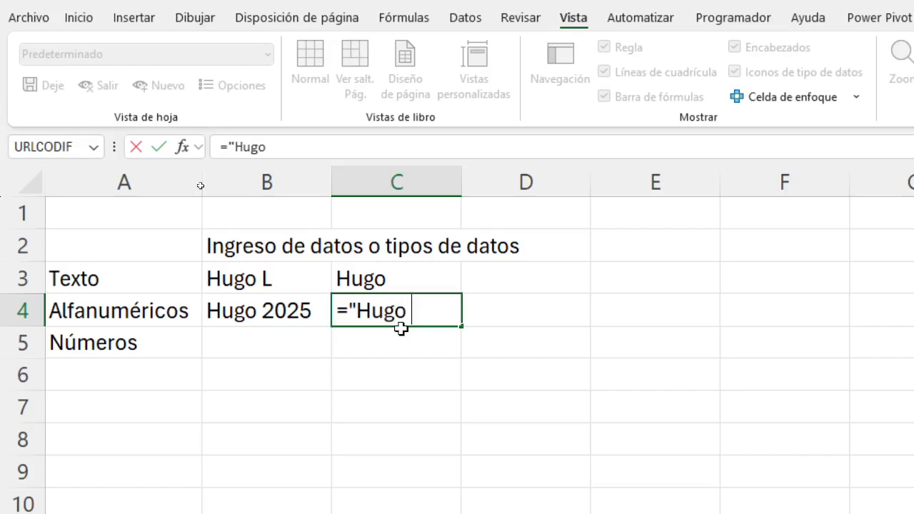
{"action": "type", "text": " 2025\""}
{"action": "key", "text": "Return"}
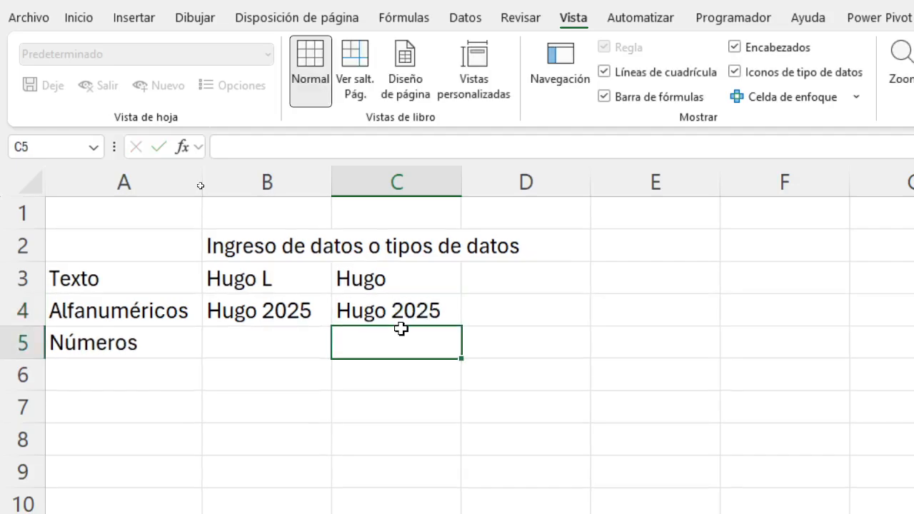
- Enter the number 4 in cell B5 as the example for Números
{"action": "key", "text": "Left"}
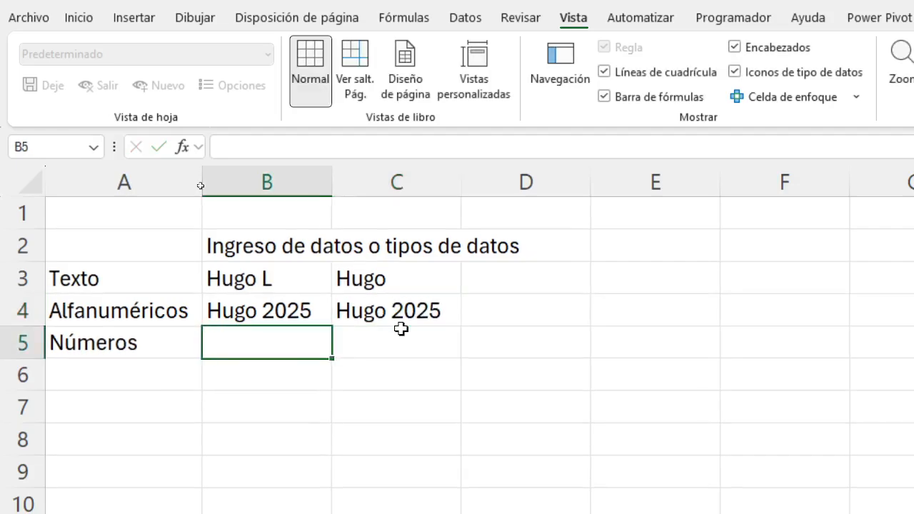
{"action": "type", "text": "4"}
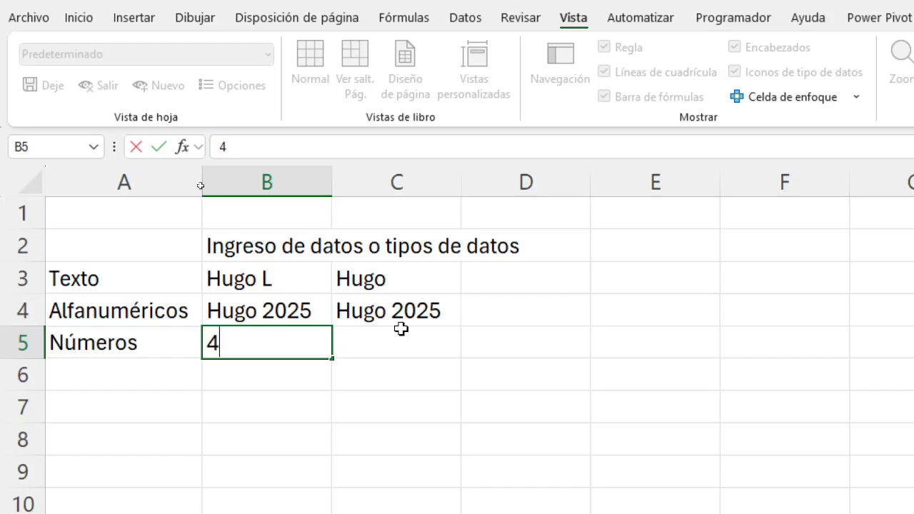
{"action": "key", "text": "Return"}
- Widen column B slightly and select the two text examples in B3:B4 to compare their alignment
{"action": "left_click", "coordinate": [401, 329]}
{"action": "key", "text": "Up"}
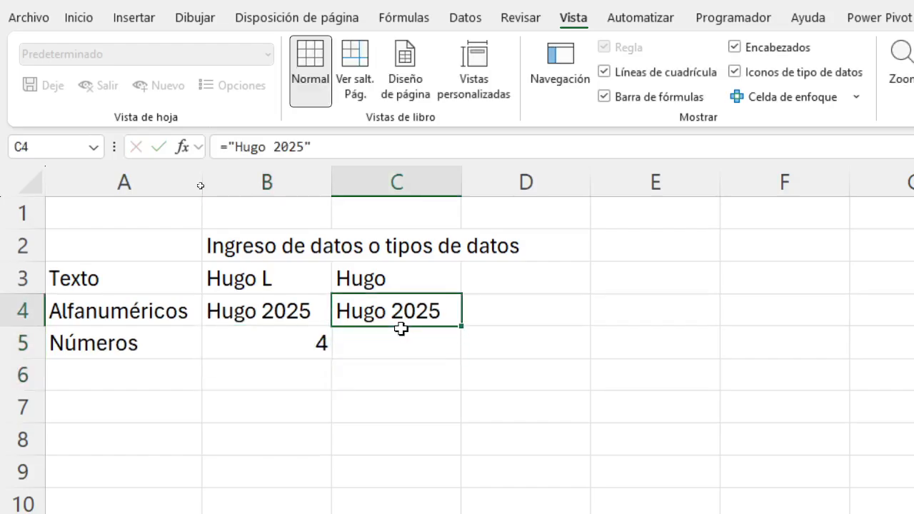
{"action": "left_click_drag", "start_coordinate": [331, 186], "coordinate": [349, 186]}
{"action": "left_click_drag", "start_coordinate": [245, 278], "coordinate": [245, 293]}
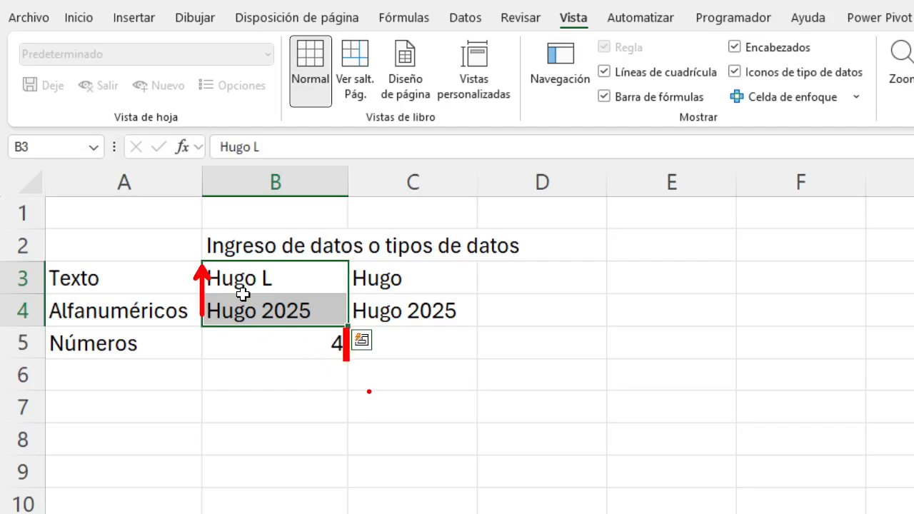
- Enter the decimal number 4.2 in cell C5 and check it beside the integer in B5
{"action": "left_click", "coordinate": [413, 339]}
{"action": "type", "text": "4.2"}
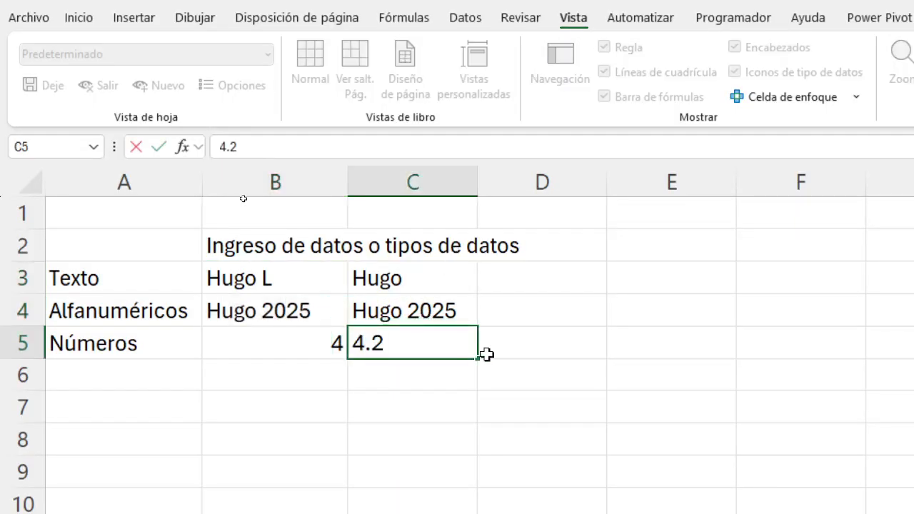
{"action": "key", "text": "Return"}
{"action": "key", "text": "Up"}
{"action": "key", "text": "Left"}
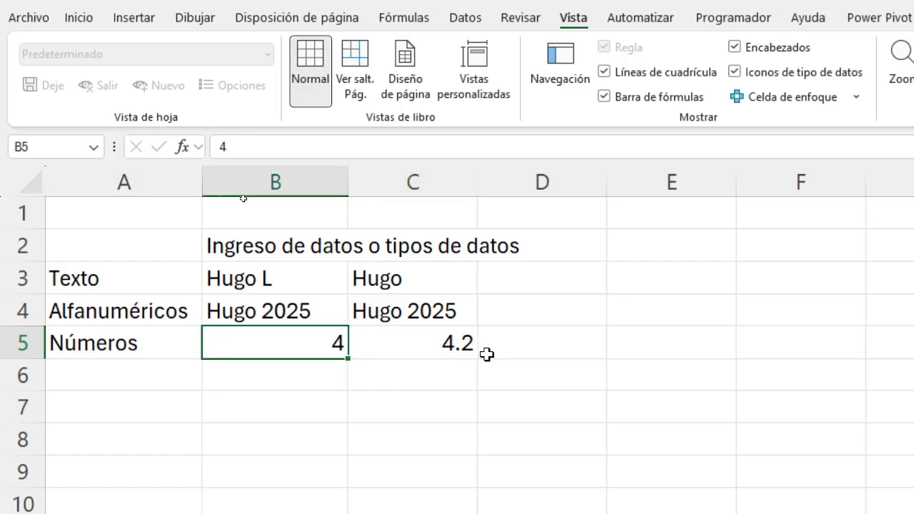
{"action": "key", "text": "Right"}
{"action": "key", "text": "Right"}
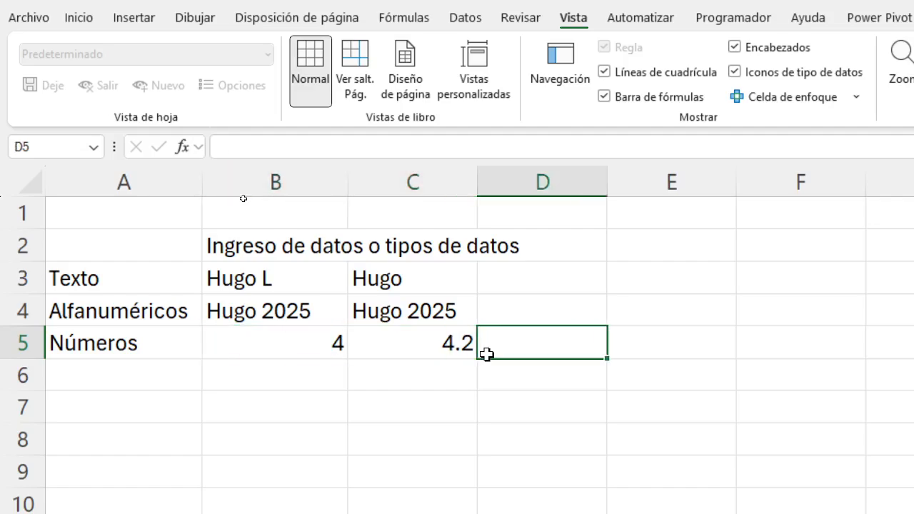
- Enter the row label "Fechas" in cell A6 and move to cell B6
{"action": "key", "text": "Return"}
{"action": "key", "text": "Left"}
{"action": "key", "text": "Left"}
{"action": "key", "text": "Left"}
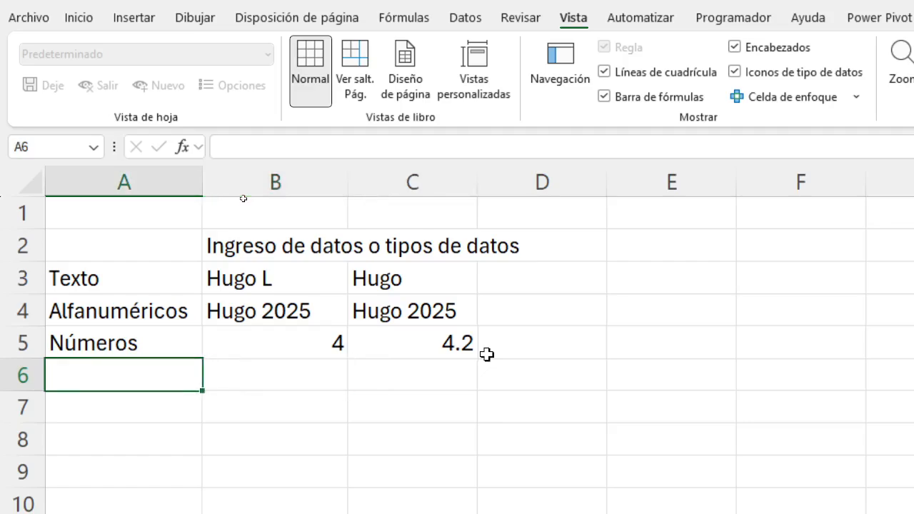
{"action": "type", "text": "Fechas"}
{"action": "key", "text": "Tab"}
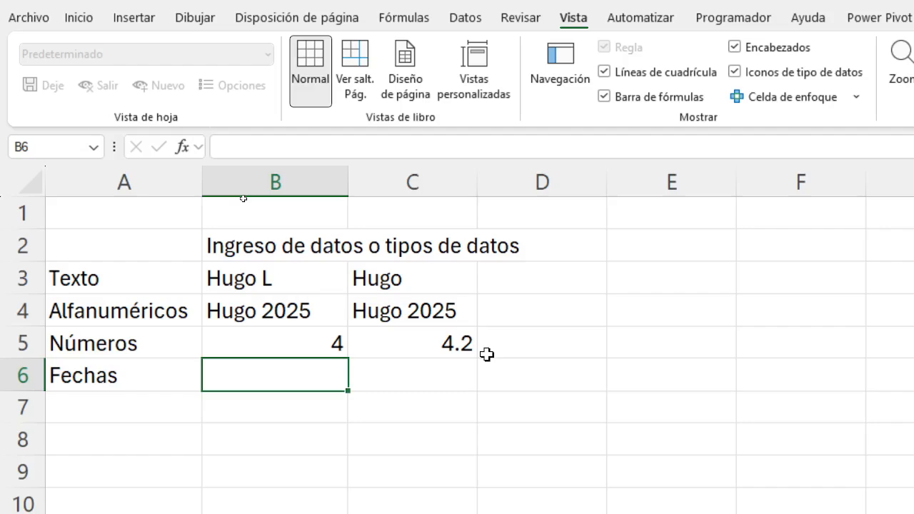
- Enter the formula =HOY() in cell B6 and reselect that cell
{"action": "type", "text": "=hoy"}
{"action": "key", "text": "Tab"}
{"action": "type", "text": ")"}
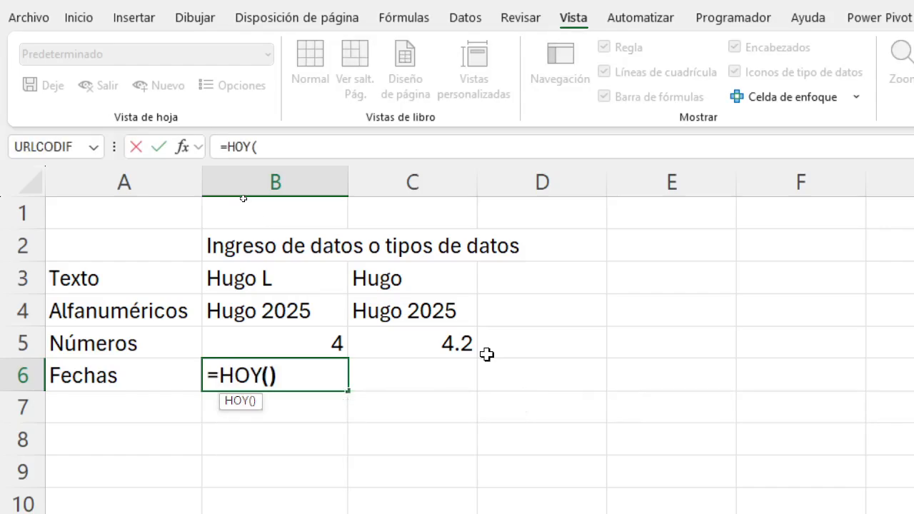
{"action": "key", "text": "Return"}
{"action": "key", "text": "Up"}
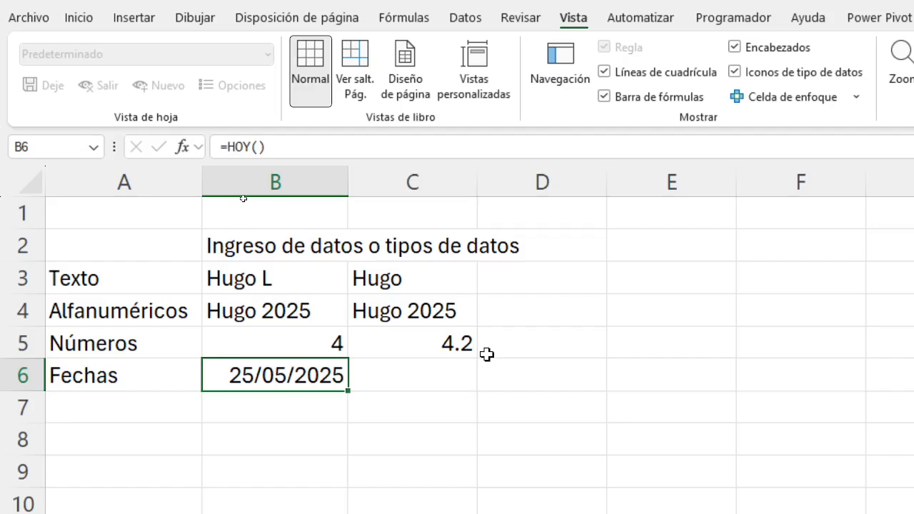
- Enter the formula =HOY() in cell C6 using the suggested function, and reselect that cell
{"action": "key", "text": "Right"}
{"action": "type", "text": "=ho"}
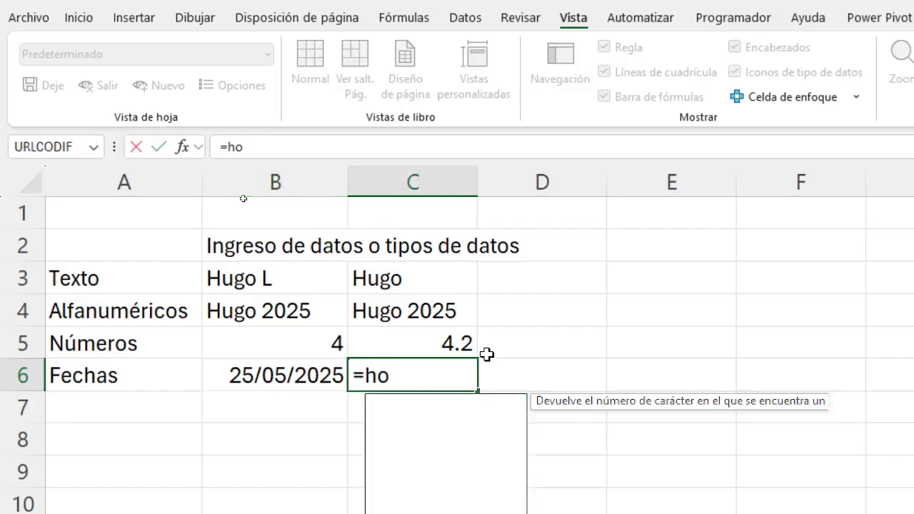
{"action": "key", "text": "Down"}
{"action": "key", "text": "Down"}
{"action": "key", "text": "Down"}
{"action": "key", "text": "Down"}
{"action": "key", "text": "Tab"}
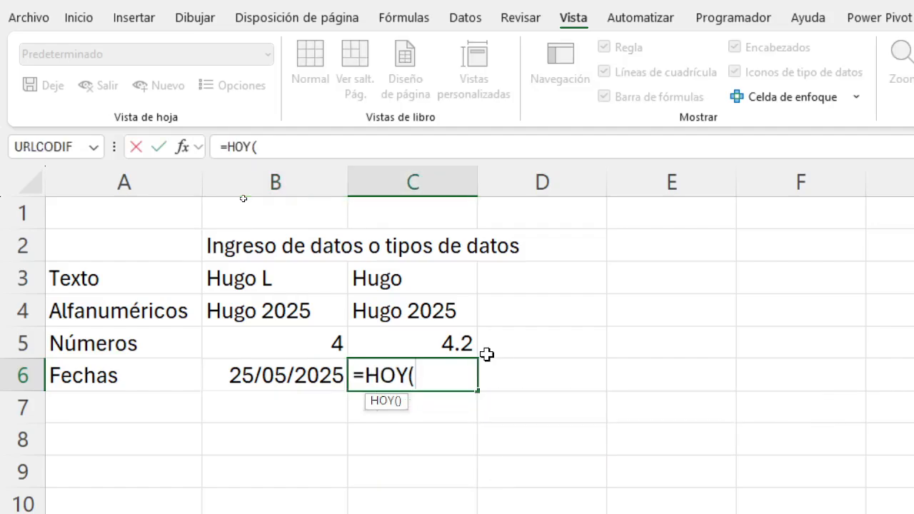
{"action": "key", "text": "Return"}
{"action": "key", "text": "Up"}
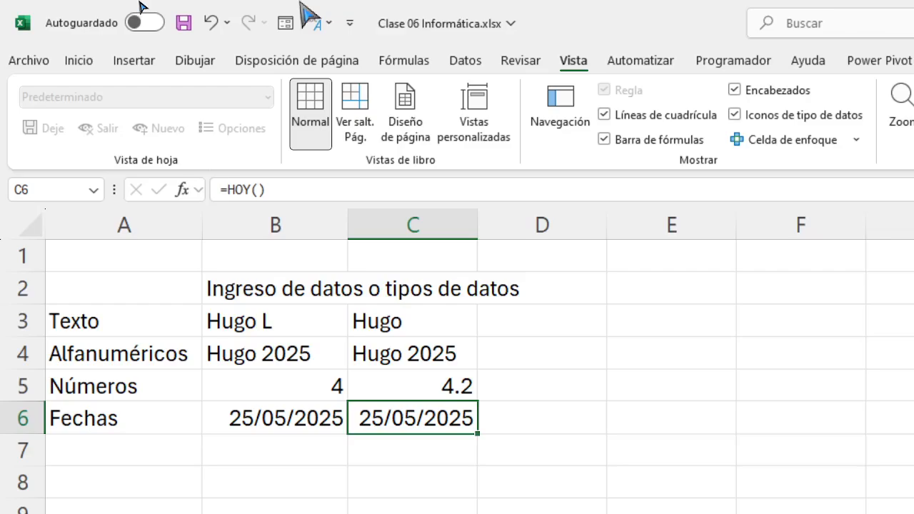
- Apply the Número format to the =HOY() date in cell C6 and move to the cell below it
{"action": "left_click", "coordinate": [84, 17]}
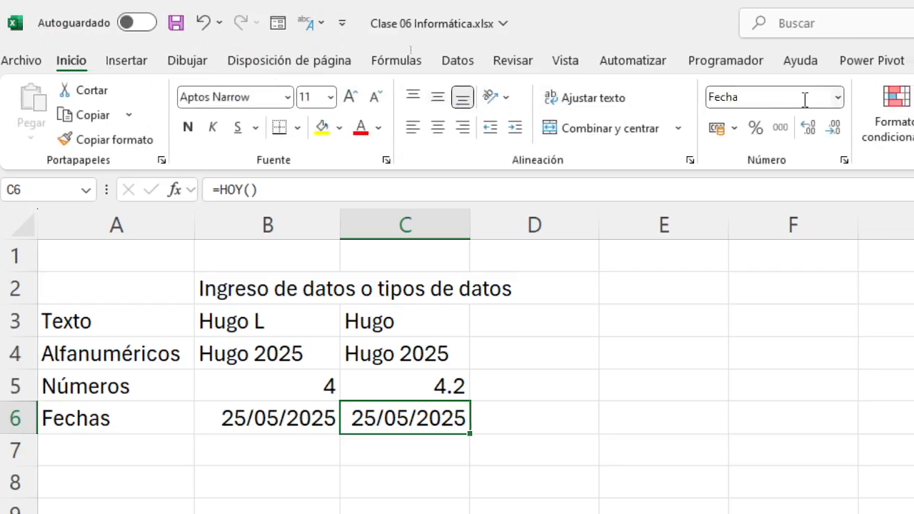
{"action": "left_click", "coordinate": [845, 97]}
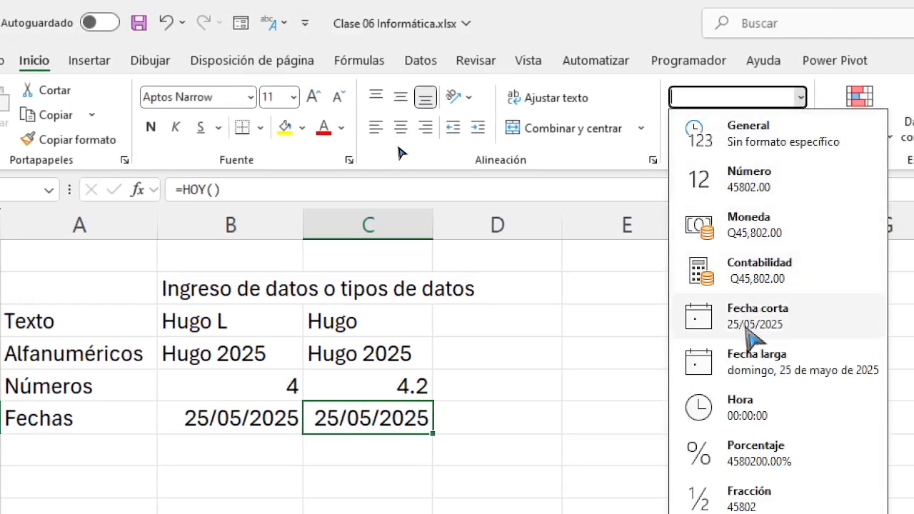
{"action": "left_click", "coordinate": [760, 182]}
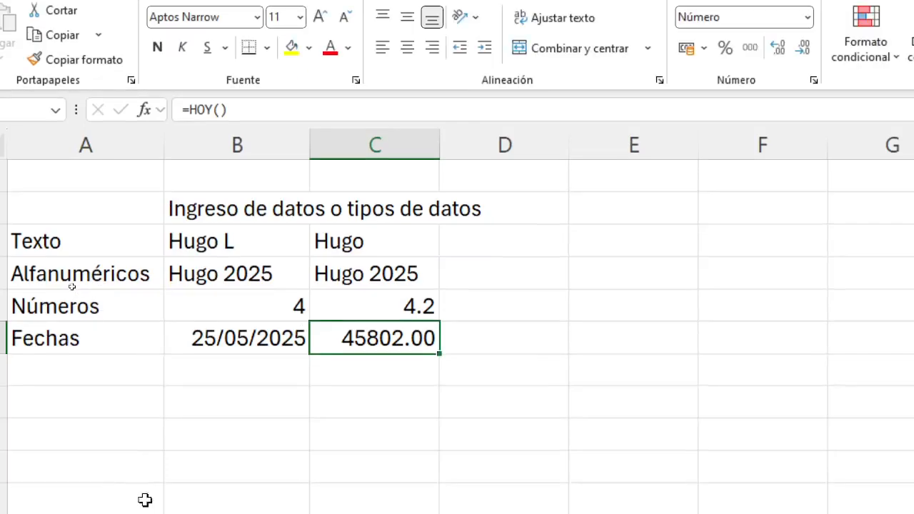
{"action": "left_click", "coordinate": [373, 372]}
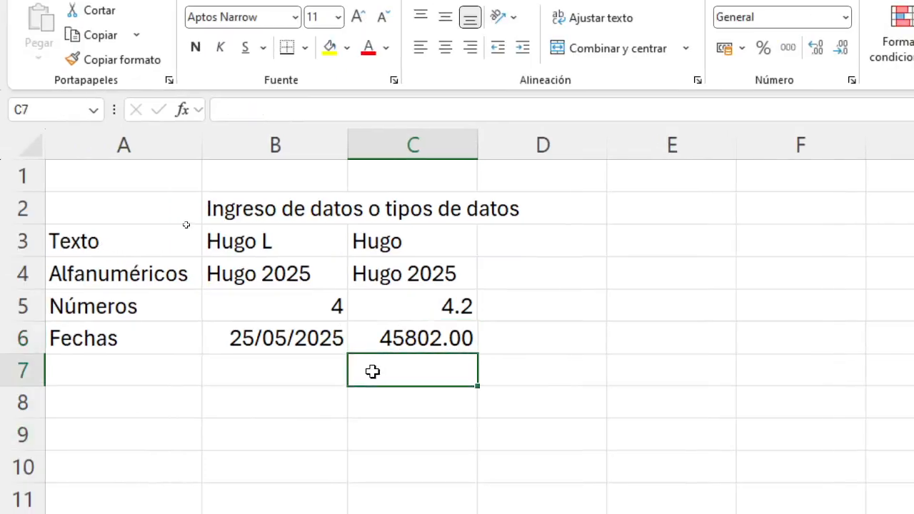
- Enter the number 1 in cell B7 and format that cell as Fecha corta
{"action": "left_click", "coordinate": [284, 373]}
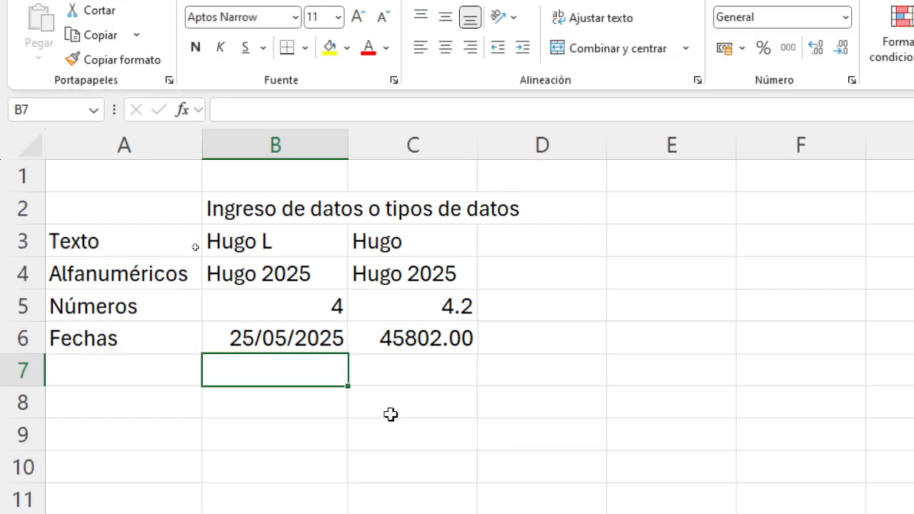
{"action": "type", "text": "1"}
{"action": "key", "text": "Return"}
{"action": "key", "text": "Up"}
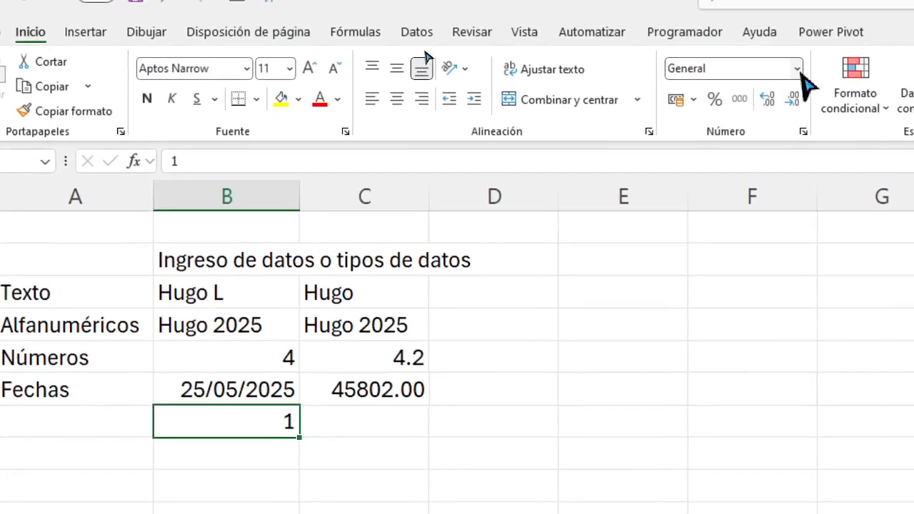
{"action": "left_click", "coordinate": [845, 17]}
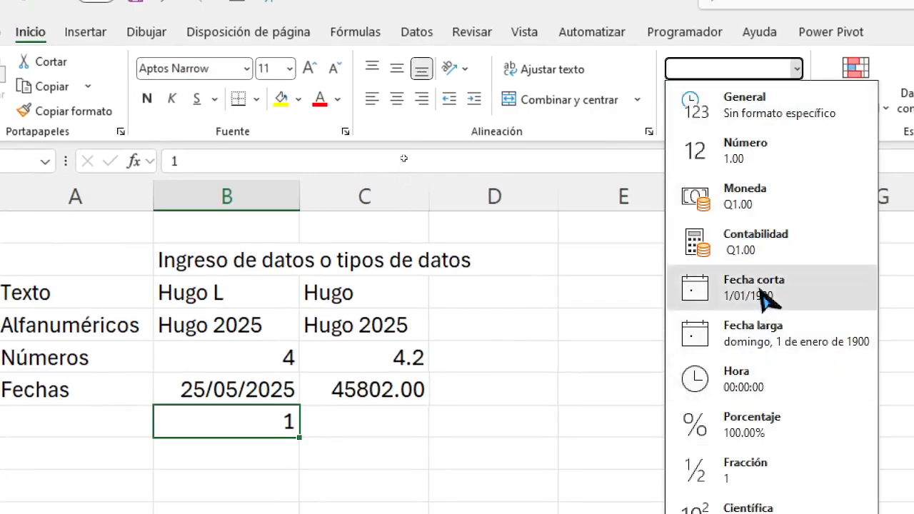
{"action": "left_click", "coordinate": [715, 301]}
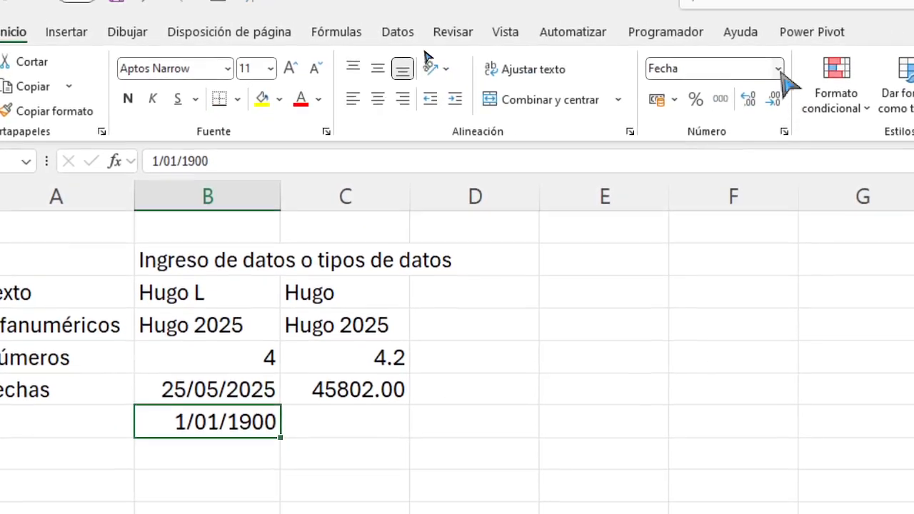
- Change the format of cell B7 to Número and select cell C7
{"action": "left_click", "coordinate": [779, 69]}
{"action": "left_click", "coordinate": [745, 153]}
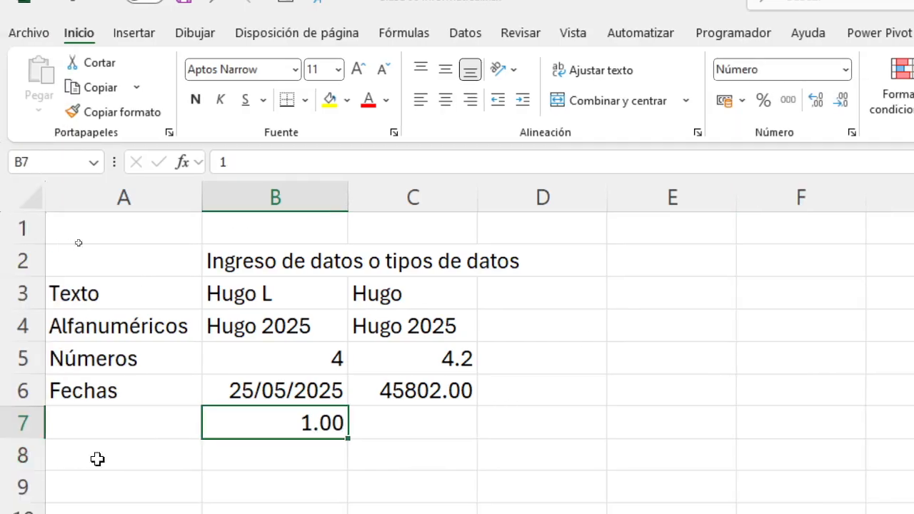
{"action": "left_click", "coordinate": [381, 429]}
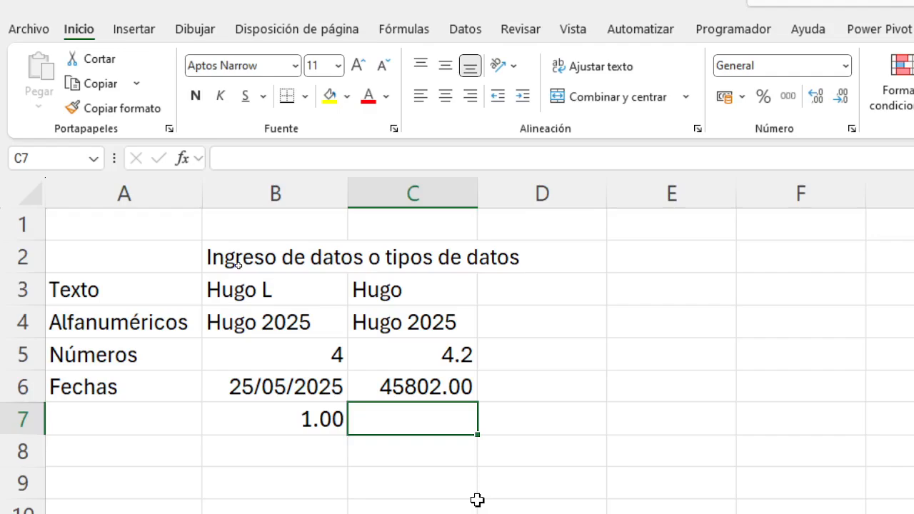
- Review the number formats available for cell D6, and enter the formula =1/2 there, keeping the cell selected
{"action": "key", "text": "Up"}
{"action": "key", "text": "Up"}
{"action": "key", "text": "Right"}
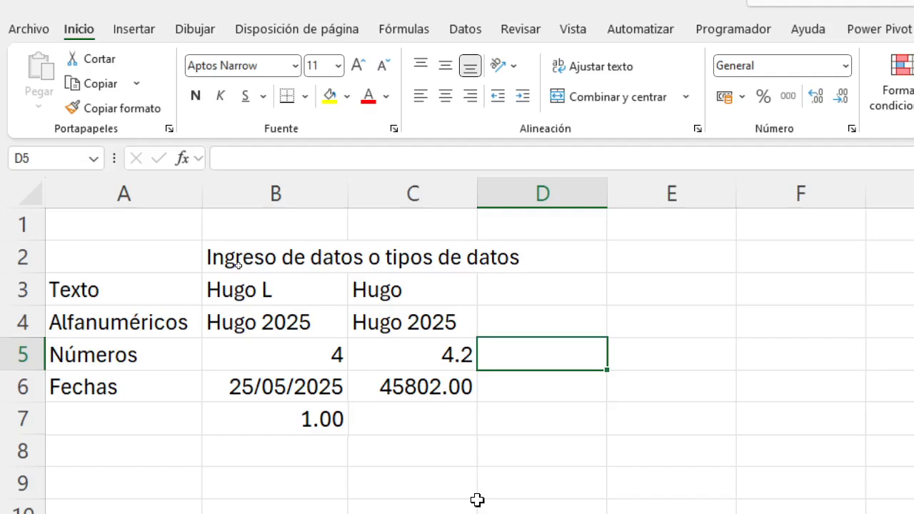
{"action": "key", "text": "Down"}
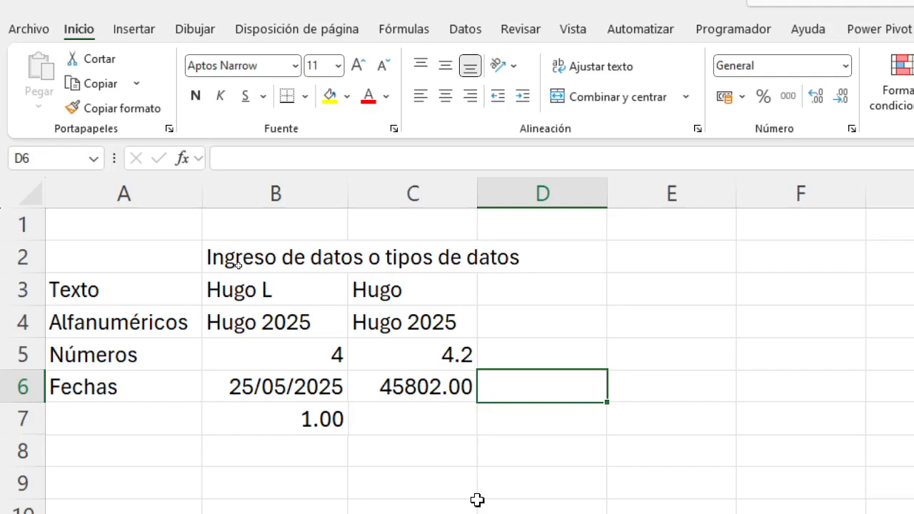
{"action": "left_click", "coordinate": [846, 66]}
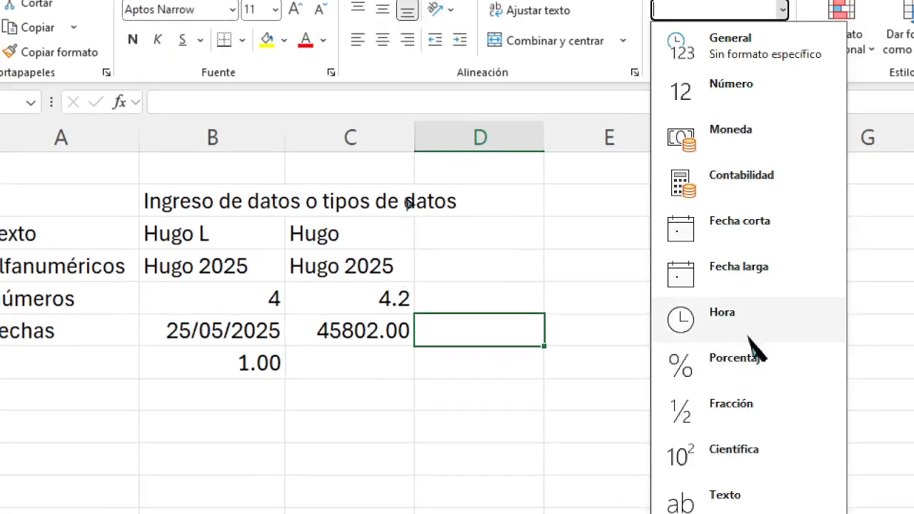
{"action": "left_click", "coordinate": [470, 335]}
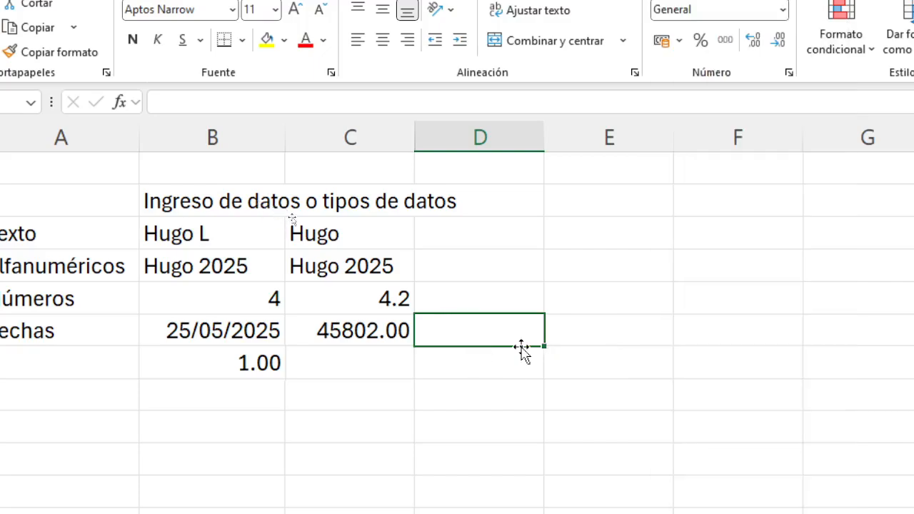
{"action": "type", "text": "="}
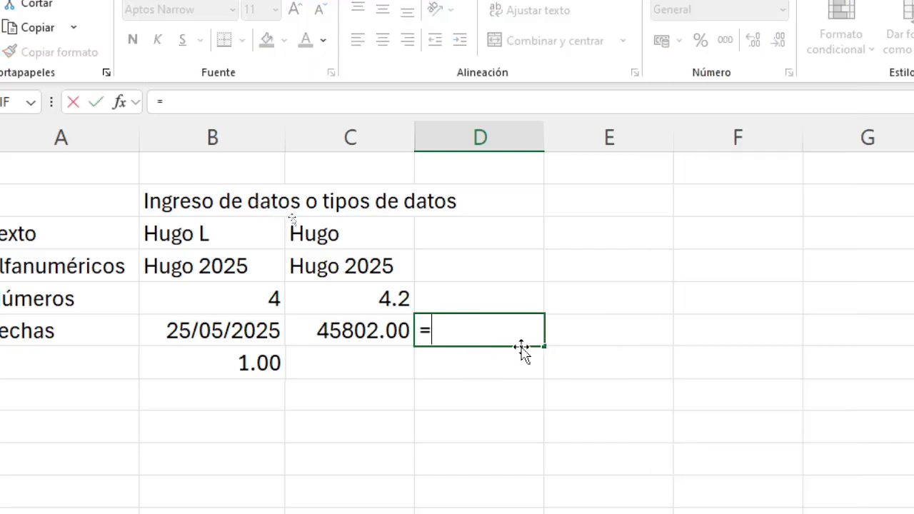
{"action": "type", "text": "1/"}
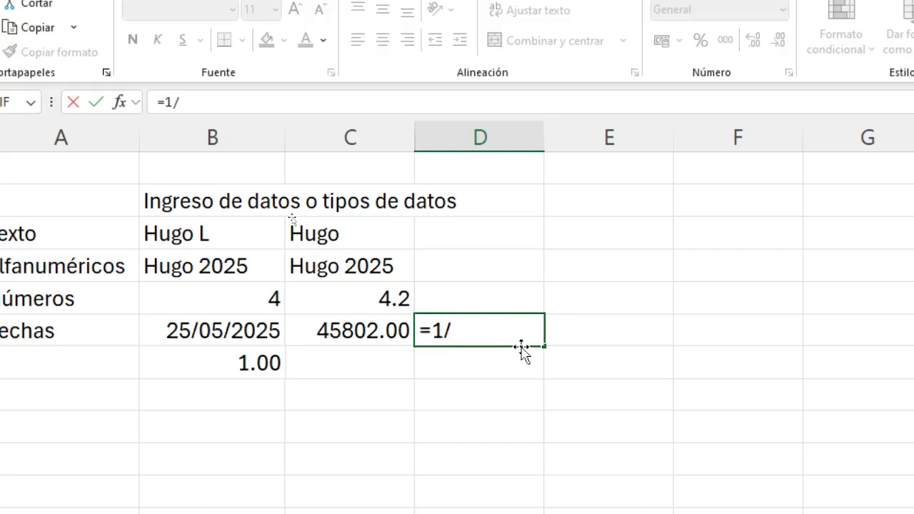
{"action": "type", "text": "2"}
{"action": "key", "text": "ctrl+Return"}
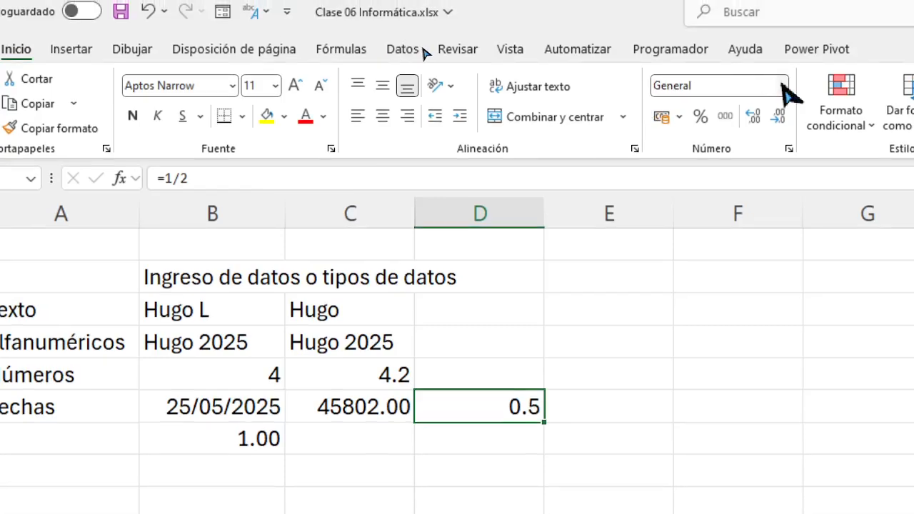
- Format cell D6 as Porcentaje and switch it to Fracción, leaving its formula as entered
{"action": "left_click", "coordinate": [784, 9]}
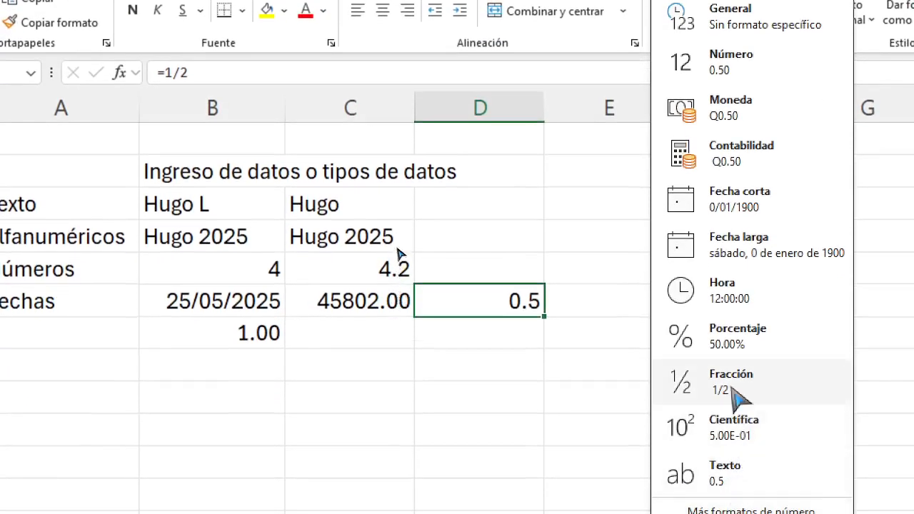
{"action": "left_click", "coordinate": [732, 338]}
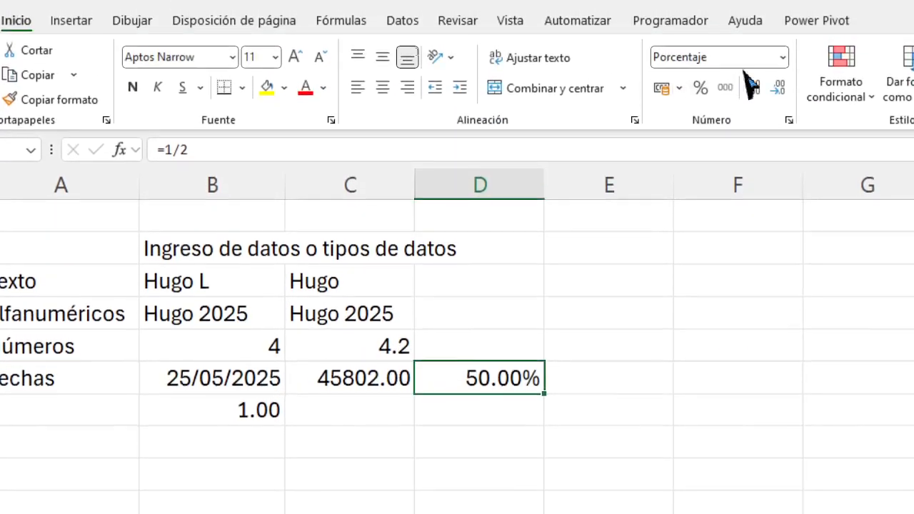
{"action": "left_click", "coordinate": [784, 70]}
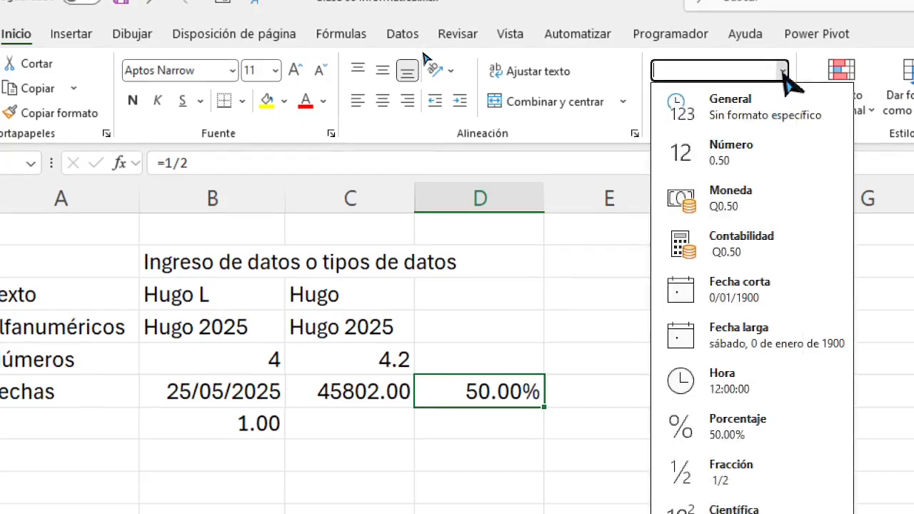
{"action": "left_click", "coordinate": [733, 473]}
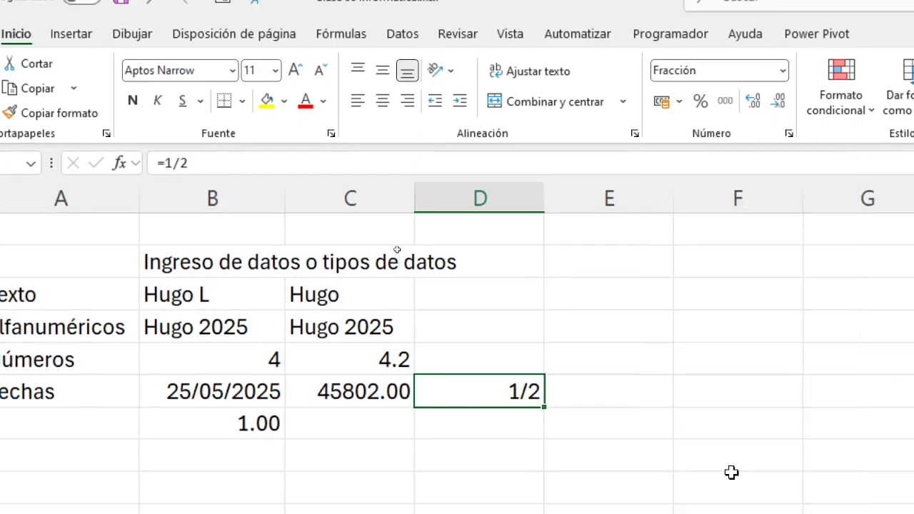
{"action": "double_click", "coordinate": [500, 394]}
{"action": "key", "text": "Return"}
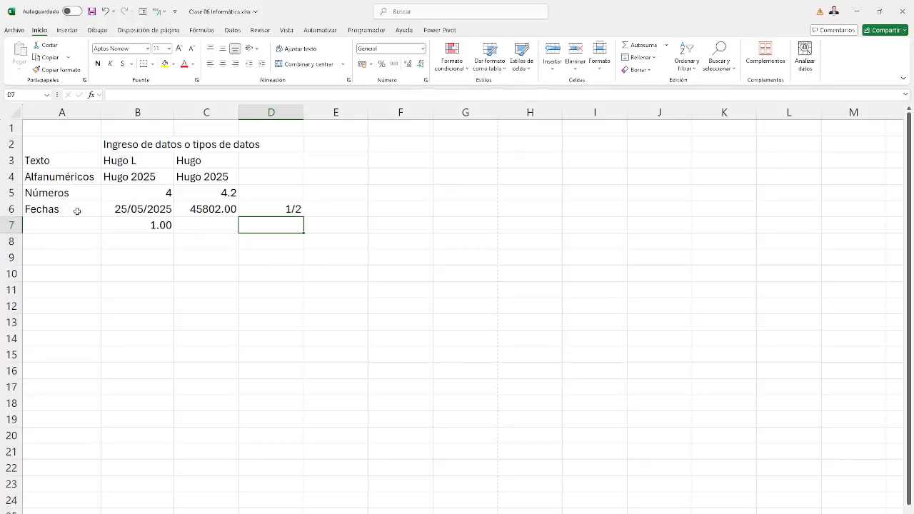
- Go to cell A8, jump to the last row of the worksheet in column A, and return to cell A1
{"action": "left_click", "coordinate": [253, 260]}
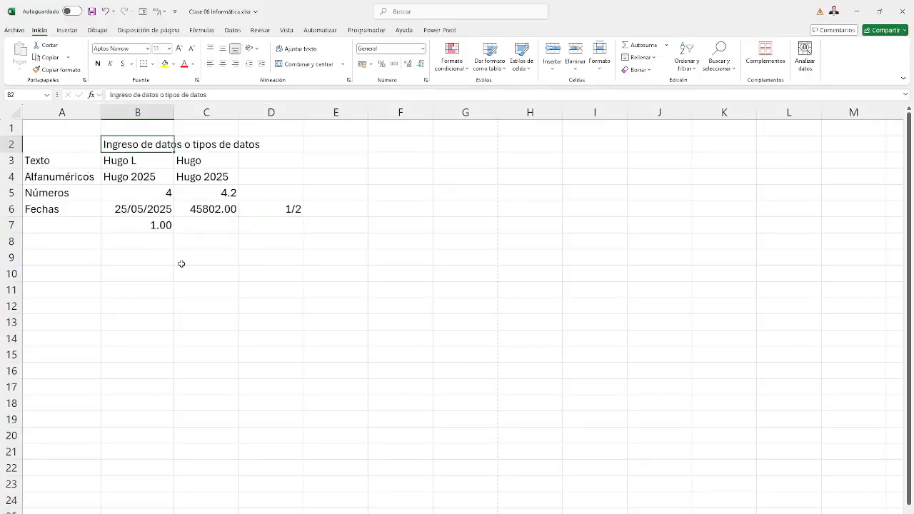
{"action": "key", "text": "Down"}
{"action": "key", "text": "Down"}
{"action": "key", "text": "Down"}
{"action": "key", "text": "Down"}
{"action": "key", "text": "Down"}
{"action": "key", "text": "Down"}
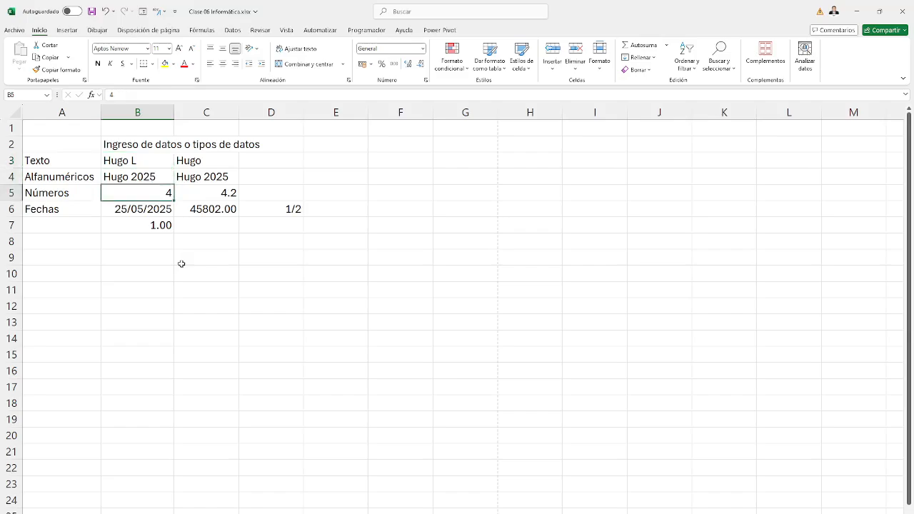
{"action": "key", "text": "Left"}
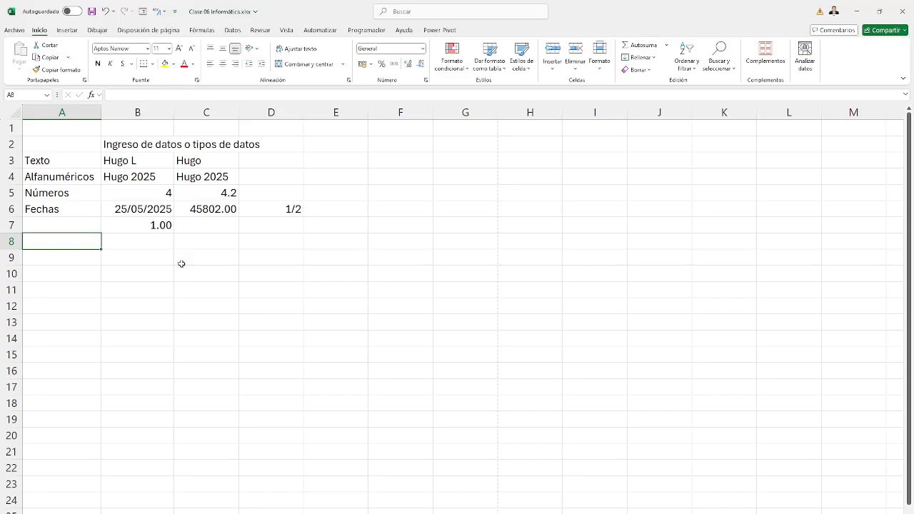
{"action": "key", "text": "ctrl+Down"}
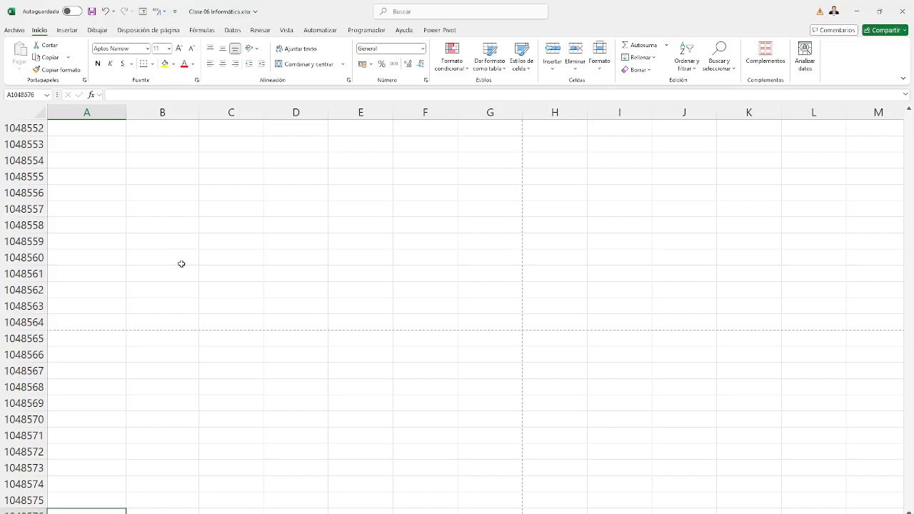
{"action": "key", "text": "ctrl+Up"}
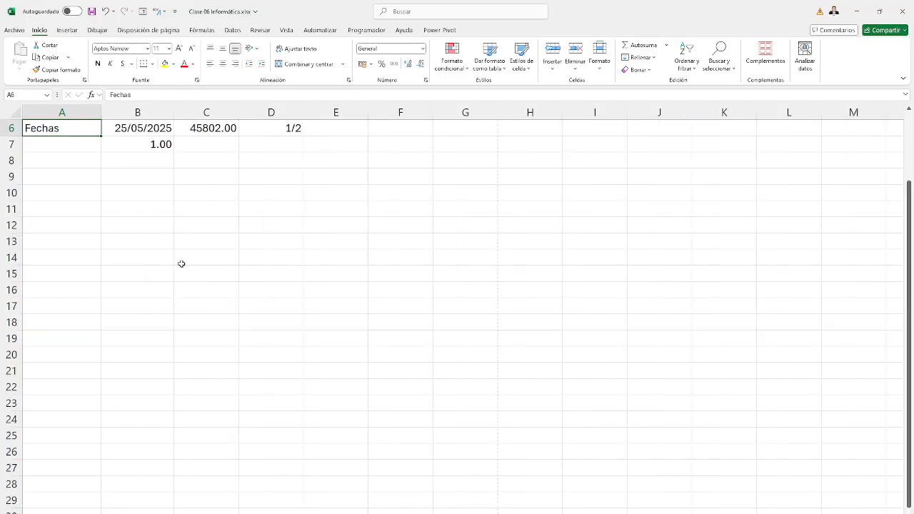
{"action": "scroll", "coordinate": [182, 264], "scroll_direction": "up", "scroll_amount": 1}
{"action": "key", "text": "ctrl+Home"}
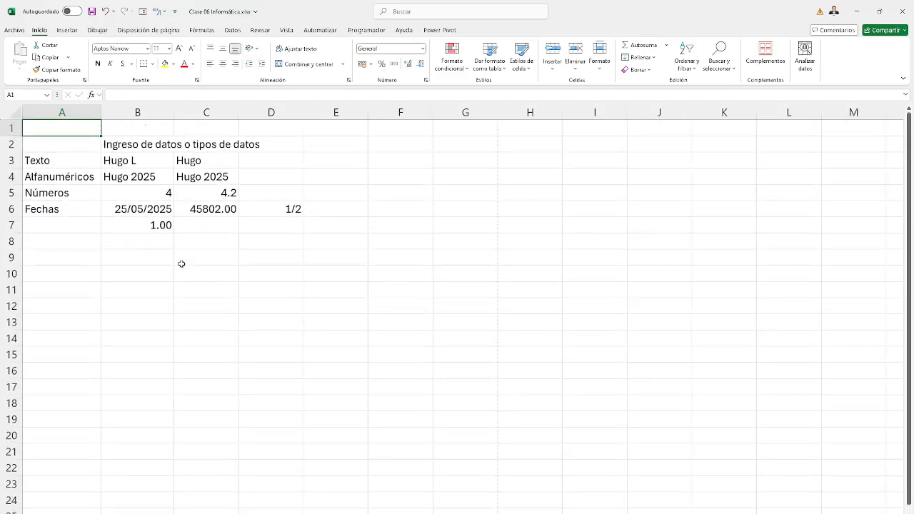
- Jump around the edges of the data block through cells A3, A6, D6 and C3, ending back at A6
{"action": "key", "text": "Down"}
{"action": "key", "text": "Down"}
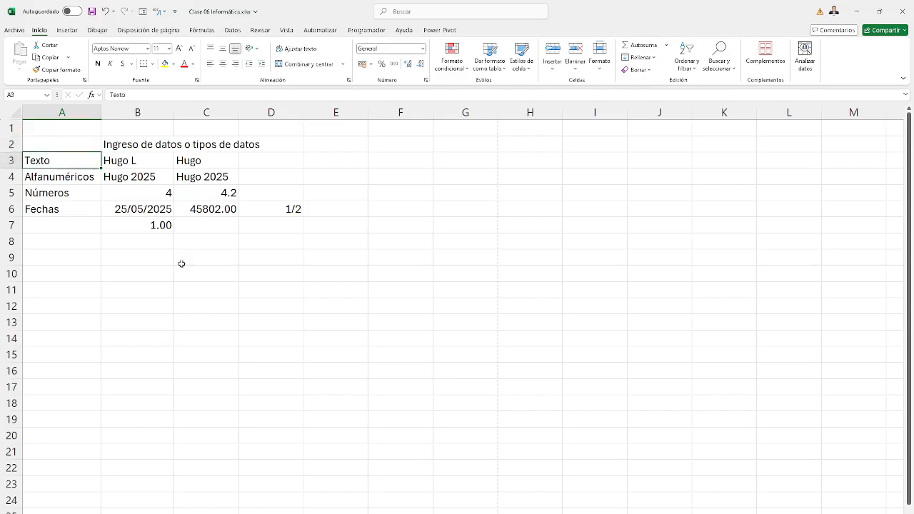
{"action": "key", "text": "Up"}
{"action": "key", "text": "Down"}
{"action": "key", "text": "ctrl+Down"}
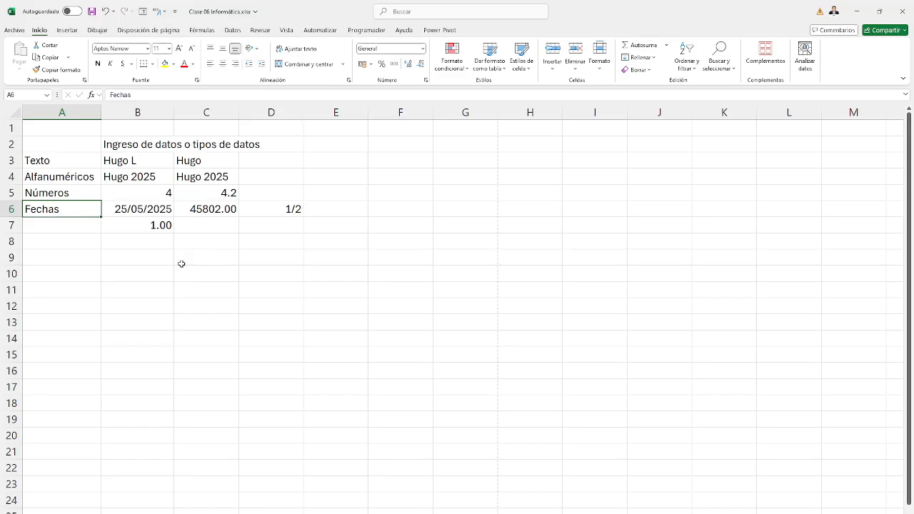
{"action": "key", "text": "ctrl+Right"}
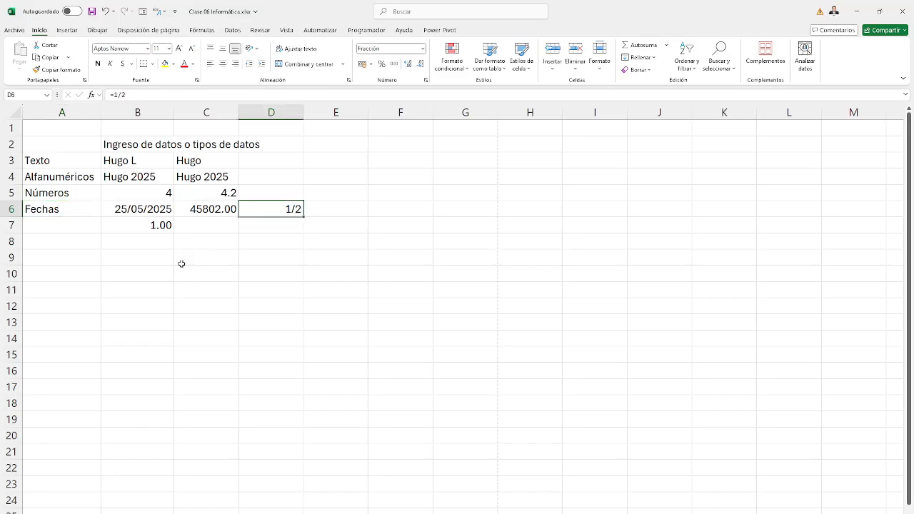
{"action": "key", "text": "Left"}
{"action": "key", "text": "ctrl+Up"}
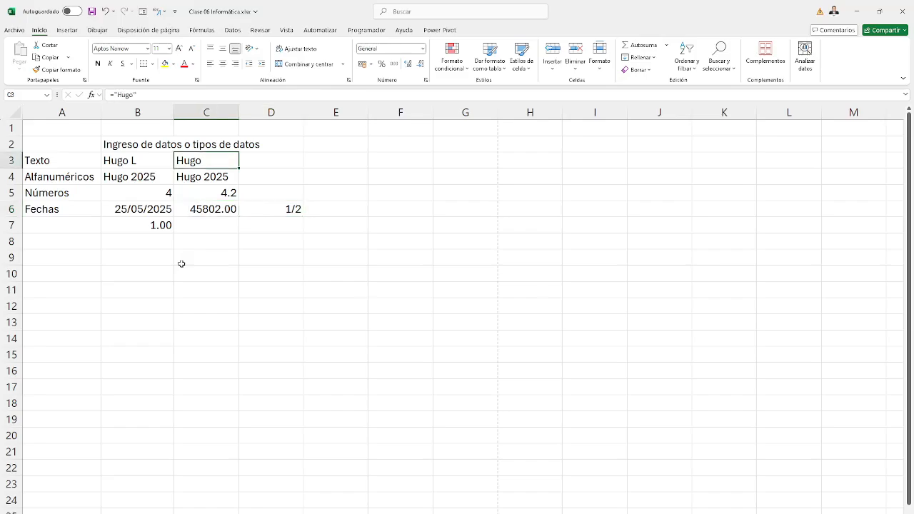
{"action": "key", "text": "ctrl+Left"}
{"action": "key", "text": "ctrl+Down"}
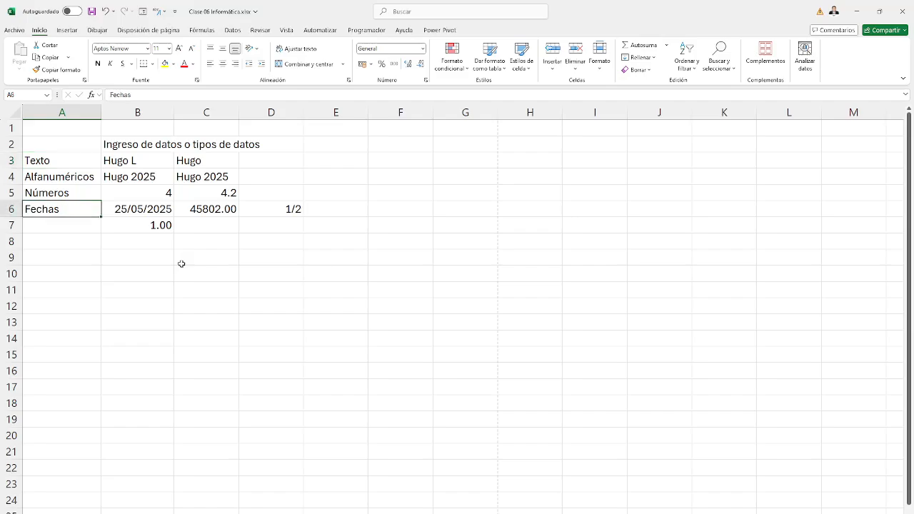
- Jump from the data in row 6 to the worksheet's last column, and return to the data in that row
{"action": "key", "text": "ctrl+Right"}
{"action": "key", "text": "ctrl+Right"}
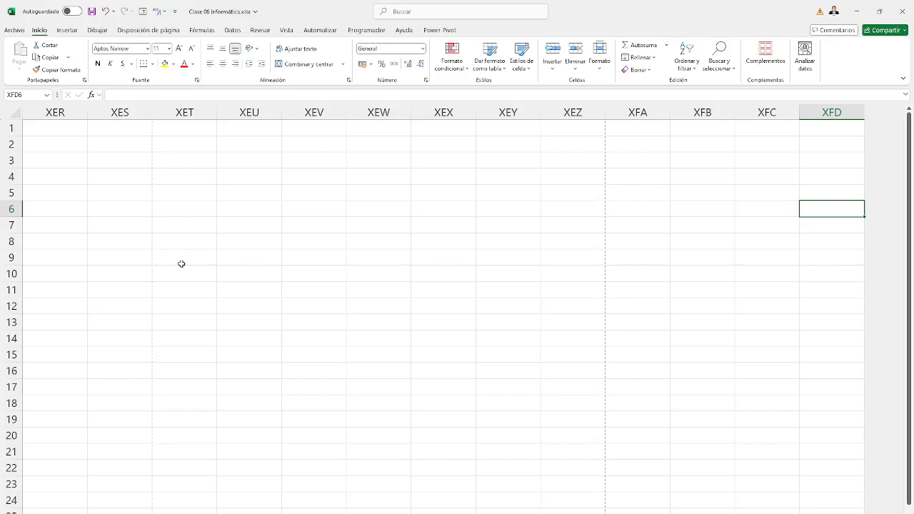
{"action": "key", "text": "ctrl+Left"}
{"action": "key", "text": "Left"}
{"action": "key", "text": "Left"}
{"action": "key", "text": "Left"}
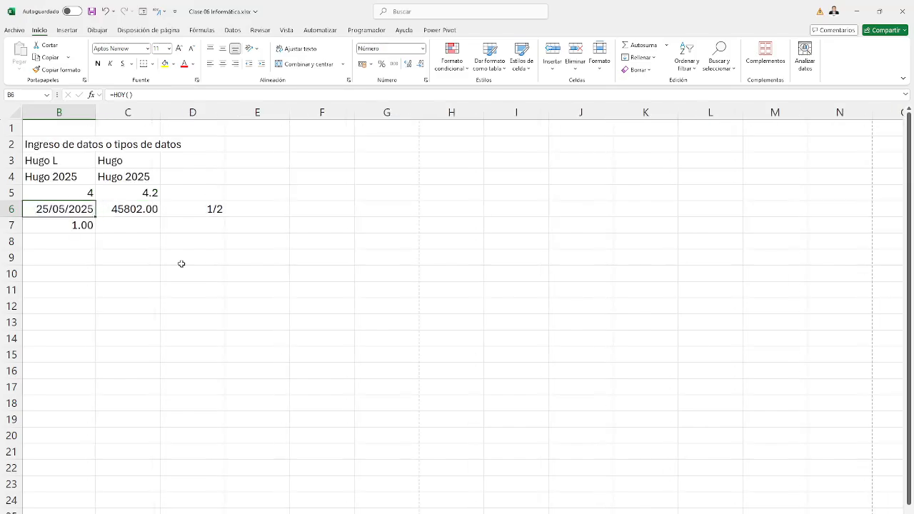
- Move from the date in row 6 up to cell A2, and go down column A to cell A8
{"action": "key", "text": "Up"}
{"action": "key", "text": "Up"}
{"action": "key", "text": "Up"}
{"action": "key", "text": "Up"}
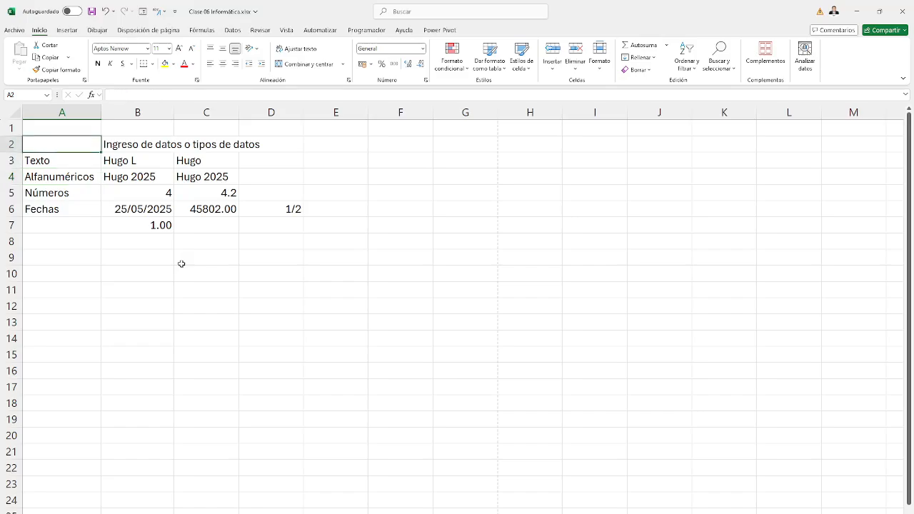
{"action": "key", "text": "Down"}
{"action": "key", "text": "Down"}
{"action": "key", "text": "Down"}
{"action": "key", "text": "Down"}
{"action": "key", "text": "Down"}
{"action": "key", "text": "Down"}
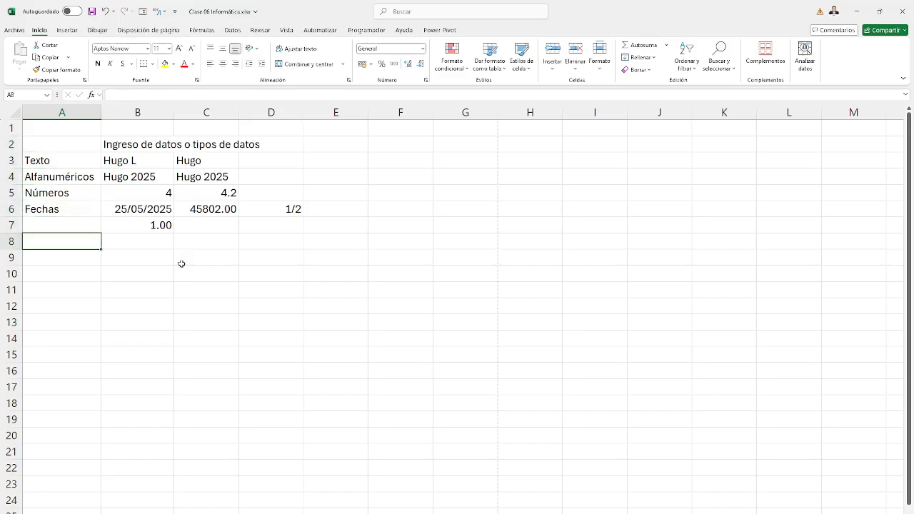
- Visit cell B8, and return up column A to cell A1
{"action": "key", "text": "Right"}
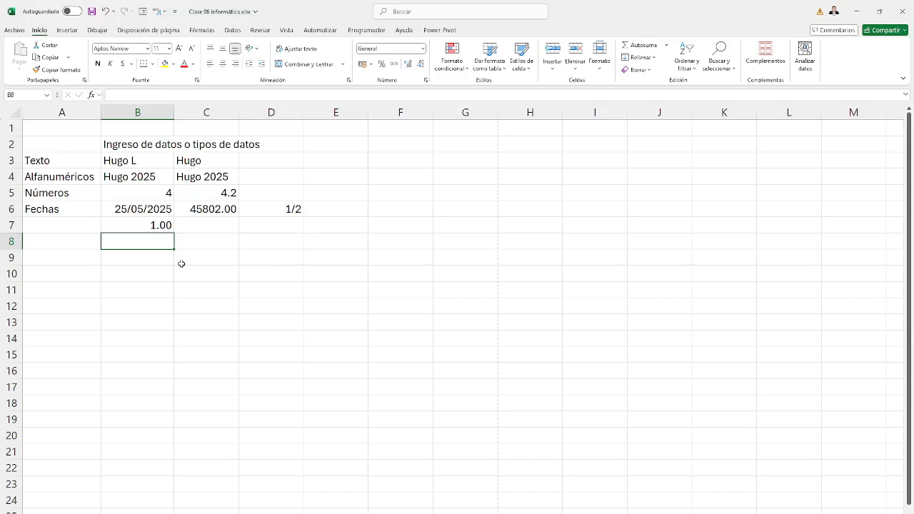
{"action": "key", "text": "Left"}
{"action": "key", "text": "Up"}
{"action": "key", "text": "Up"}
{"action": "key", "text": "Up"}
{"action": "key", "text": "Up"}
{"action": "key", "text": "Up"}
{"action": "key", "text": "Up"}
{"action": "key", "text": "Up"}
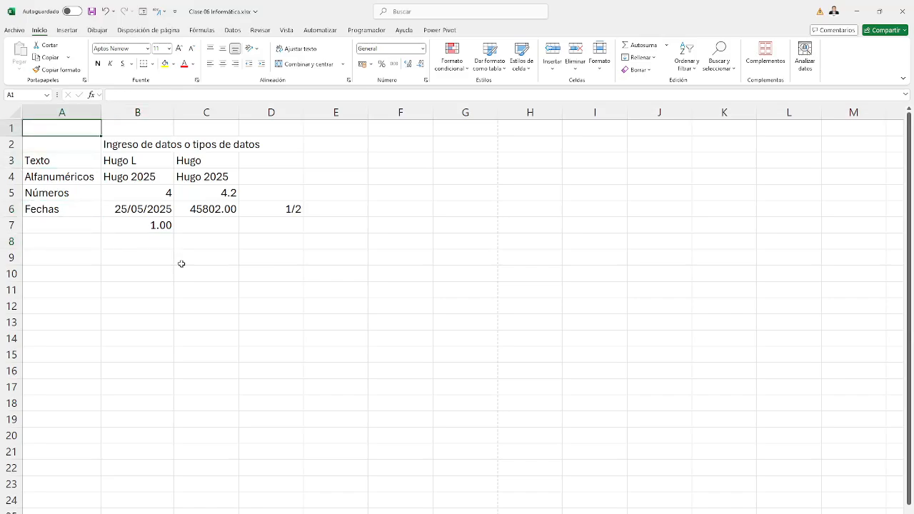
- Move cell by cell from A1 to A6, across row 6 to D6, and back to A3
{"action": "key", "text": "Down"}
{"action": "key", "text": "Right"}
{"action": "key", "text": "Down"}
{"action": "key", "text": "Left"}
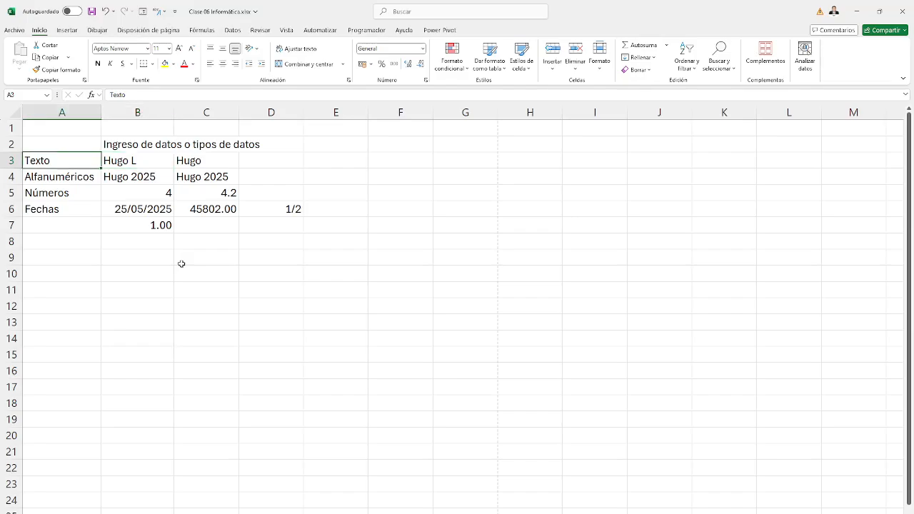
{"action": "key", "text": "Down"}
{"action": "key", "text": "Down"}
{"action": "key", "text": "Down"}
{"action": "key", "text": "Right"}
{"action": "key", "text": "Right"}
{"action": "key", "text": "Right"}
{"action": "key", "text": "Left"}
{"action": "key", "text": "Left"}
{"action": "key", "text": "Left"}
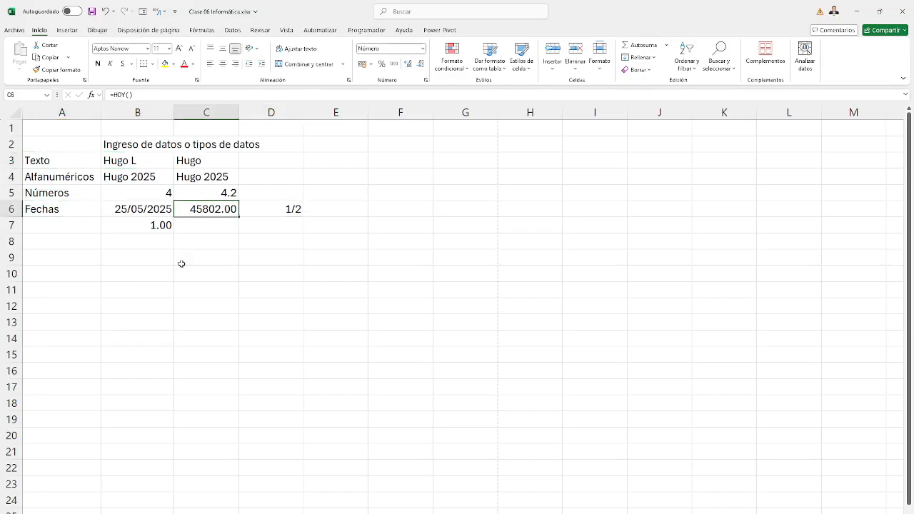
{"action": "key", "text": "Up"}
{"action": "key", "text": "Up"}
{"action": "key", "text": "Up"}
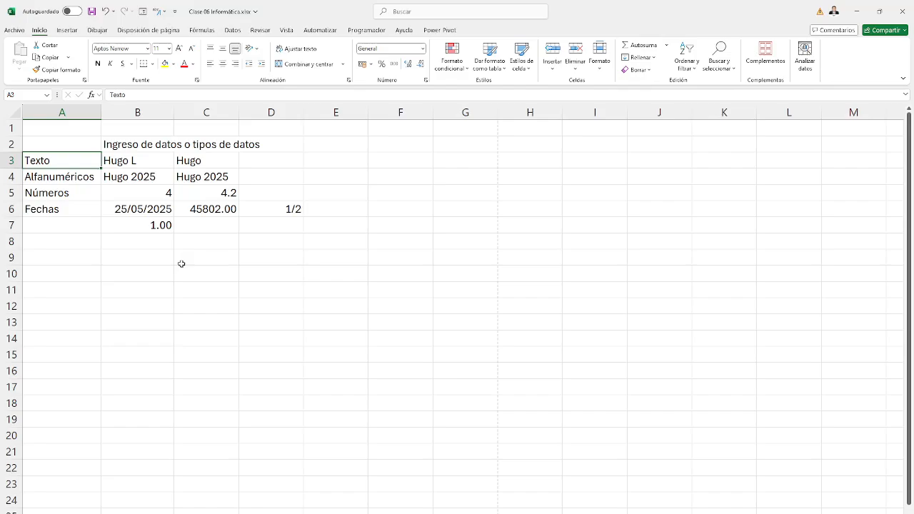
- Extend the selection from A3 across to column C and down to row 5, shrink it by one row, and clear it
{"action": "key", "text": "Right"}
{"action": "key", "text": "Left"}
{"action": "key", "text": "shift+Right"}
{"action": "key", "text": "shift+Right"}
{"action": "key", "text": "shift+Right"}
{"action": "key", "text": "shift+Left"}
{"action": "key", "text": "shift+Down"}
{"action": "key", "text": "shift+Down"}
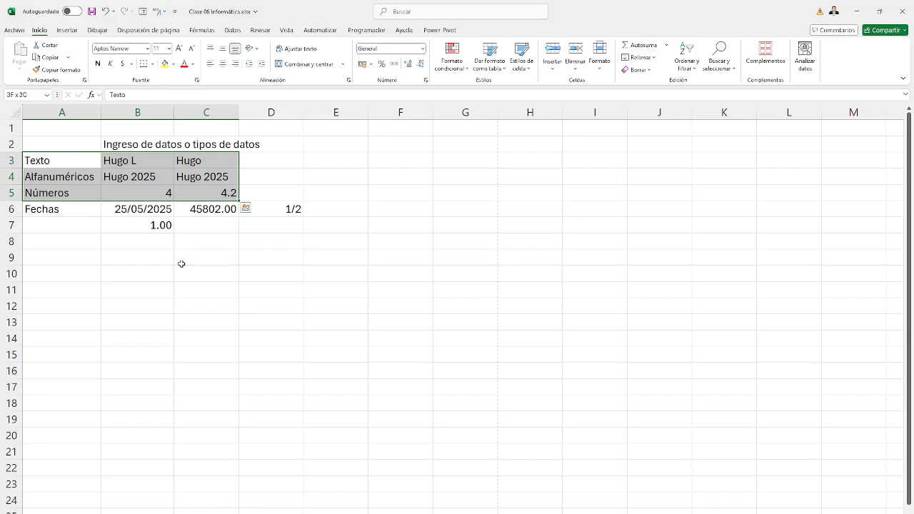
{"action": "key", "text": "shift+Up"}
{"action": "key", "text": "Down"}
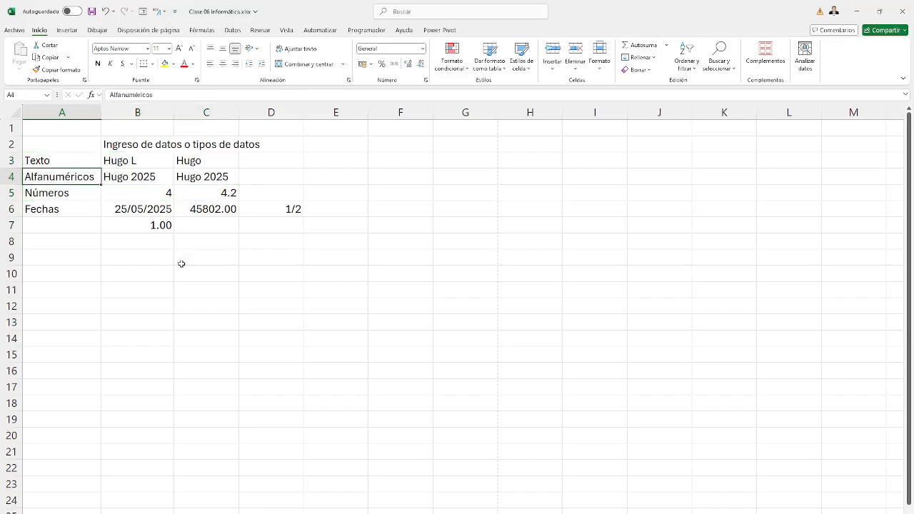
- Select the block A5:D7, starting from the Números label
{"action": "key", "text": "Down"}
{"action": "key", "text": "shift+Right"}
{"action": "key", "text": "shift+Right"}
{"action": "key", "text": "shift+Right"}
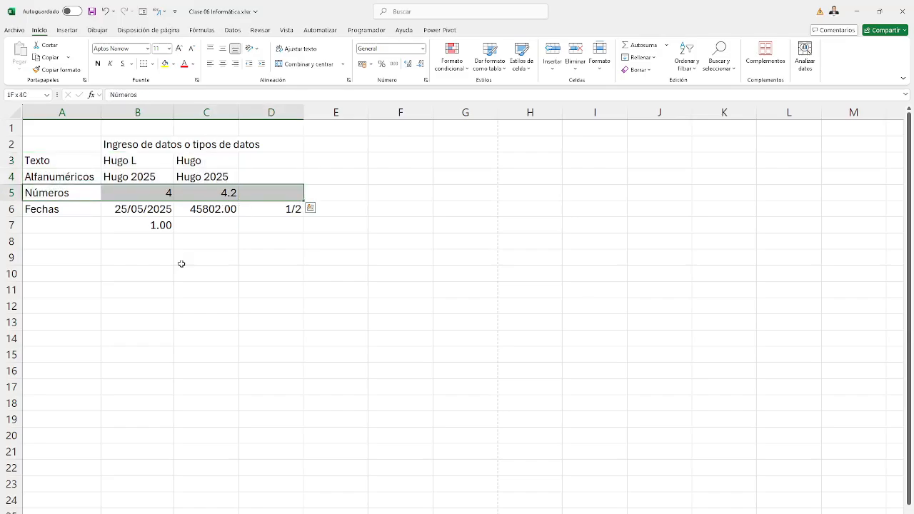
{"action": "key", "text": "shift+Down"}
{"action": "key", "text": "shift+Down"}
- Enter the label Booleano in cell A9
{"action": "key", "text": "Down"}
{"action": "key", "text": "Down"}
{"action": "key", "text": "Down"}
{"action": "key", "text": "Down"}
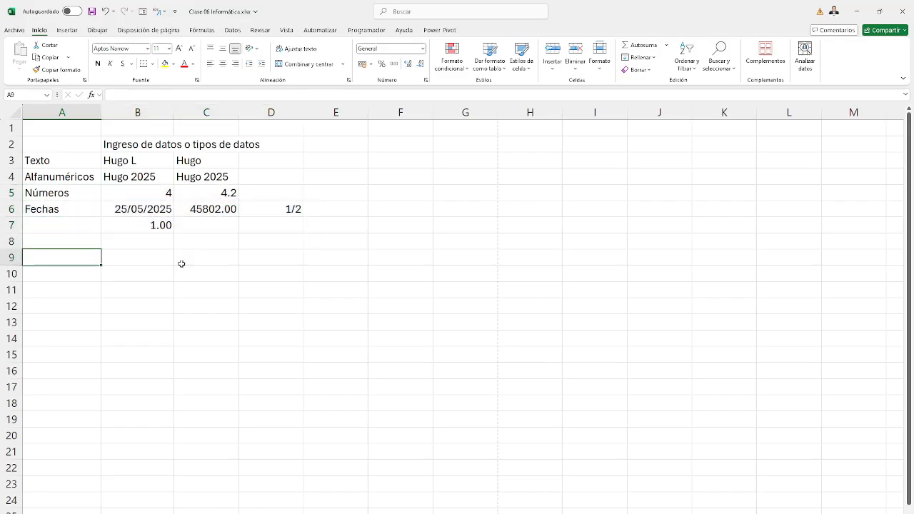
{"action": "type", "text": "Boole"}
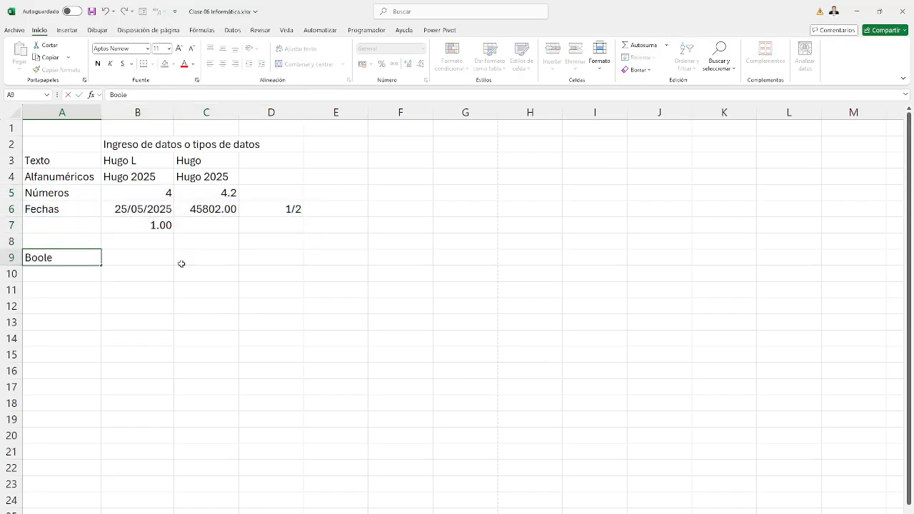
{"action": "type", "text": "ano"}
{"action": "key", "text": "Tab"}
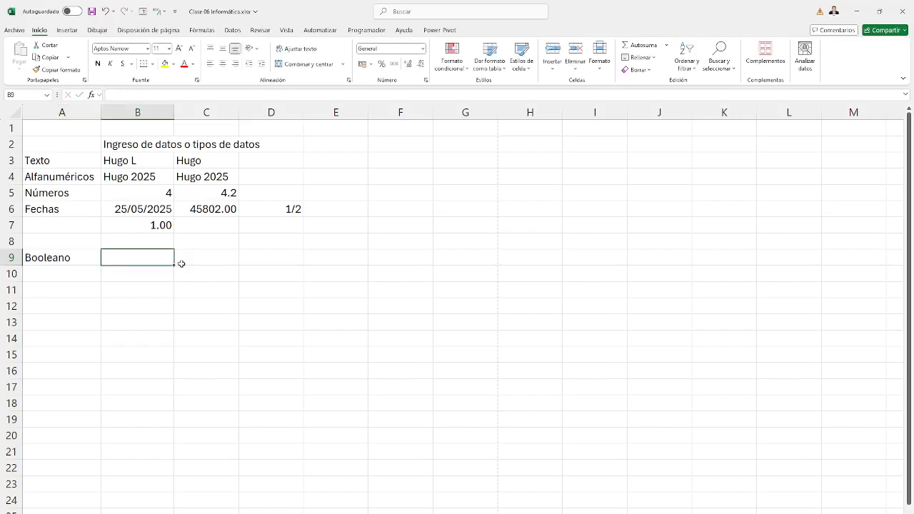
- Enter the logical values Verdadero in cell B9 and Falso in cell B10
{"action": "type", "text": "Vedadero"}
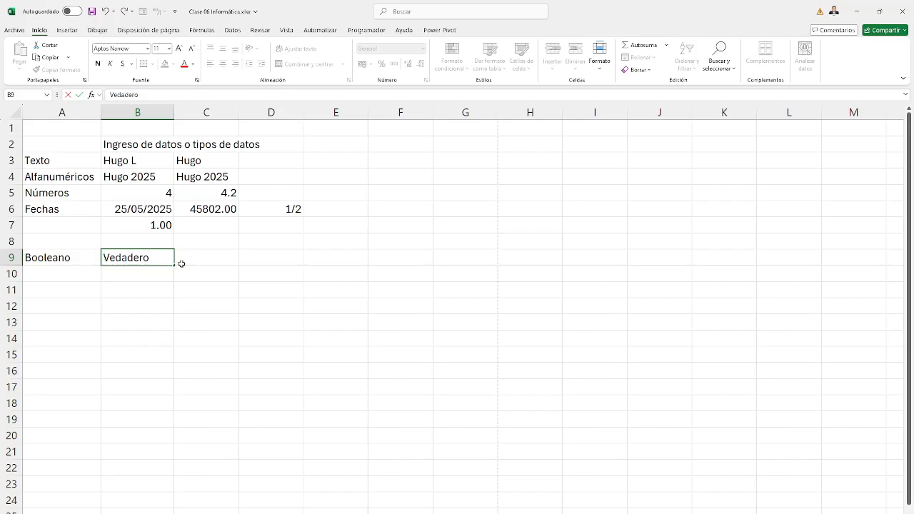
{"action": "key", "text": "Return"}
{"action": "type", "text": "Fa"}
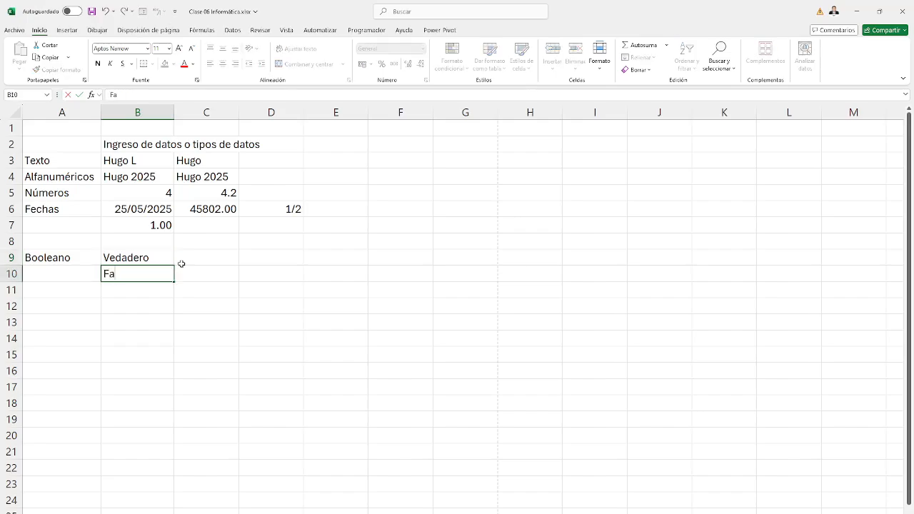
{"action": "type", "text": "lso"}
{"action": "key", "text": "Up"}
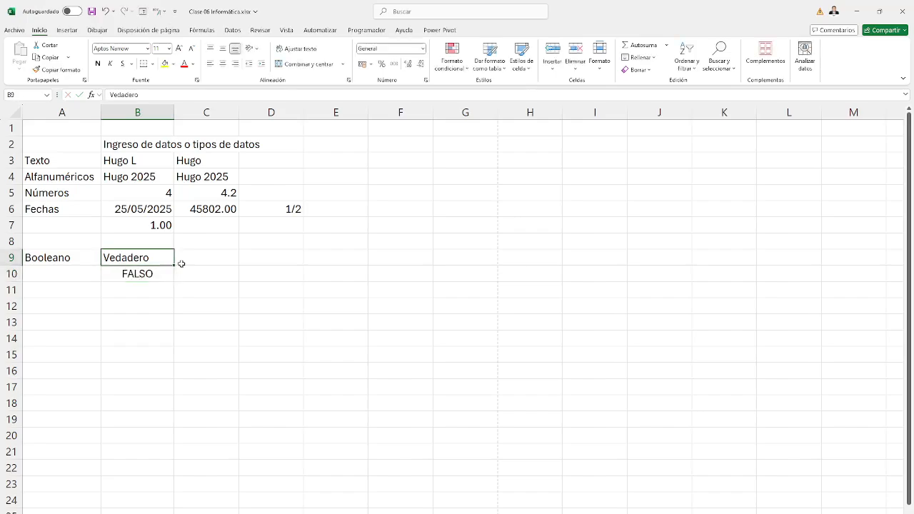
{"action": "type", "text": "Verdadero"}
{"action": "key", "text": "Return"}
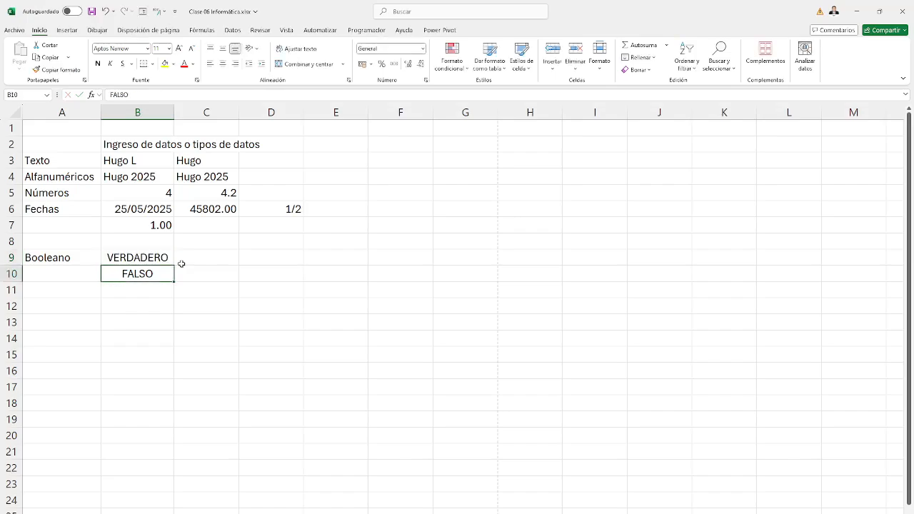
- Reference the logical values in column C with +B9 in cell C9 and +B10 in cell C10
{"action": "left_click", "coordinate": [182, 264]}
{"action": "type", "text": "+"}
{"action": "key", "text": "Left"}
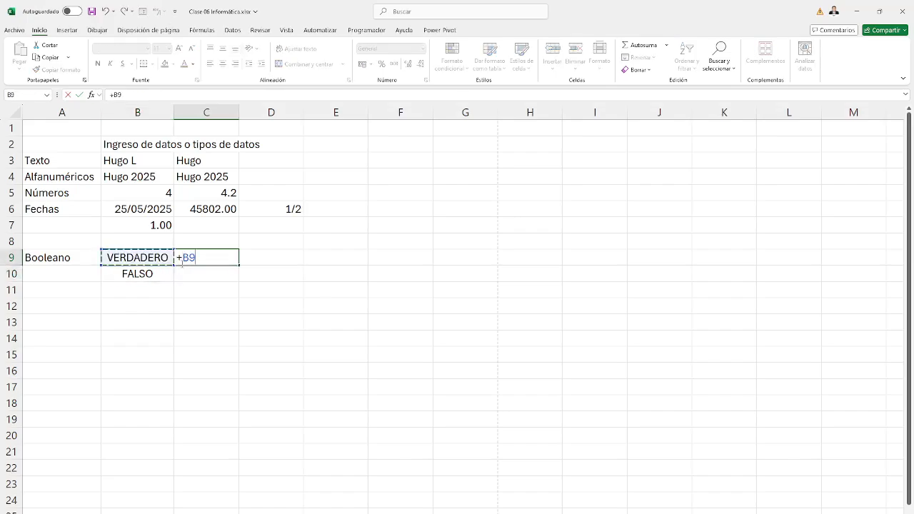
{"action": "key", "text": "Return"}
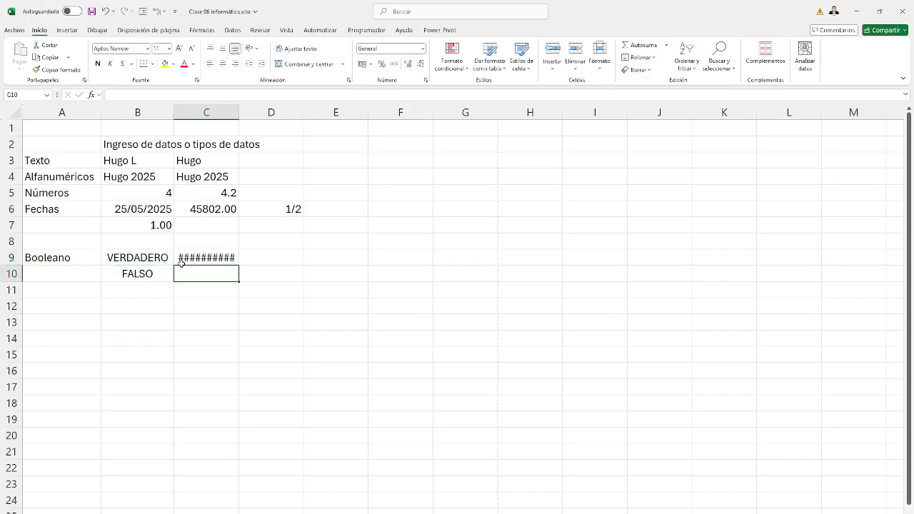
{"action": "type", "text": "+"}
{"action": "key", "text": "Left"}
{"action": "key", "text": "Return"}
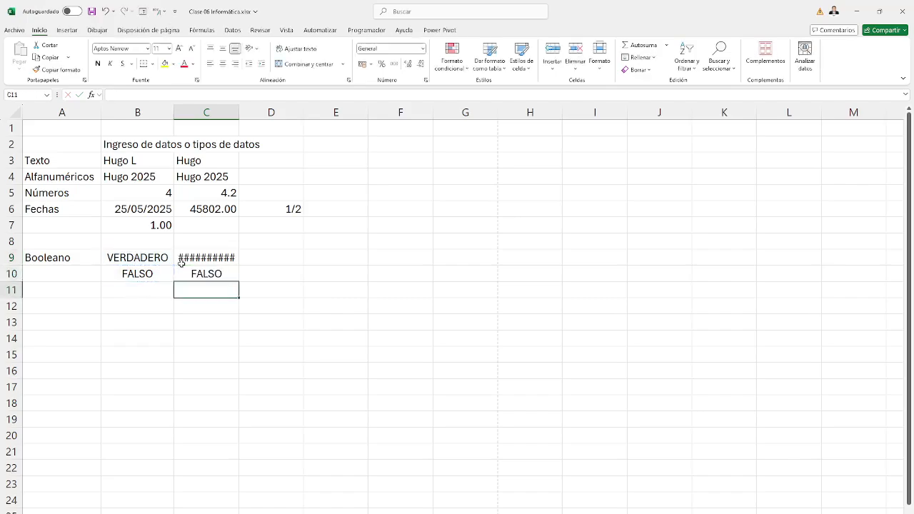
- Remove the plus sign from the formula in C9, making it =B9
{"action": "double_click", "coordinate": [195, 255]}
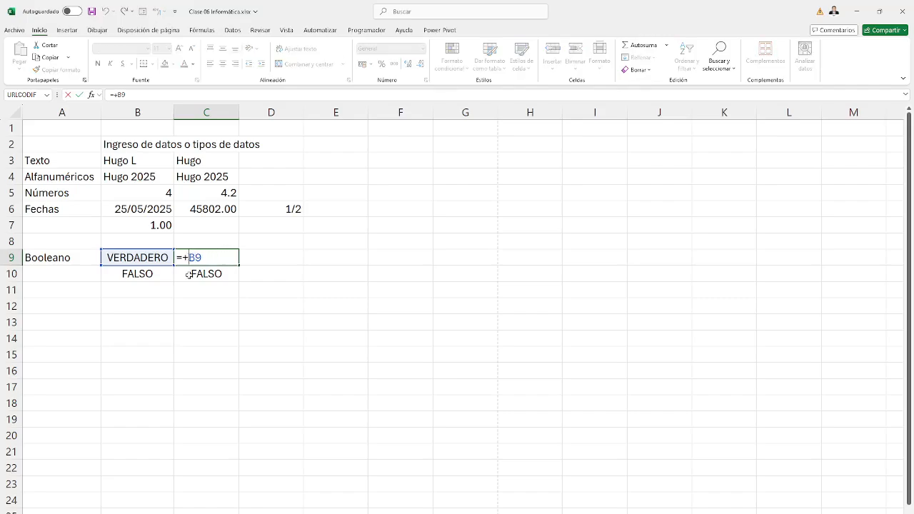
{"action": "key", "text": "BackSpace"}
{"action": "key", "text": "ctrl+Return"}
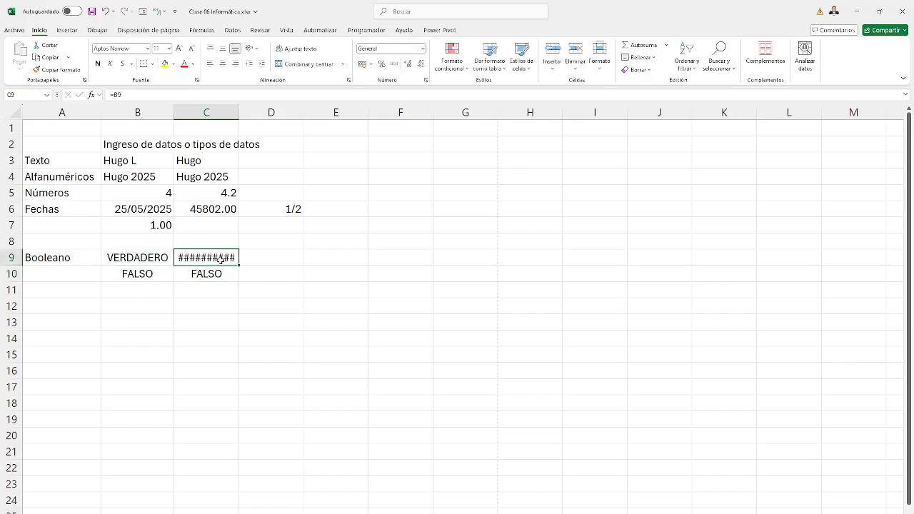
- Autofit the width of column C and apply the Número format to cell C9
{"action": "double_click", "coordinate": [238, 115]}
{"action": "left_click", "coordinate": [423, 49]}
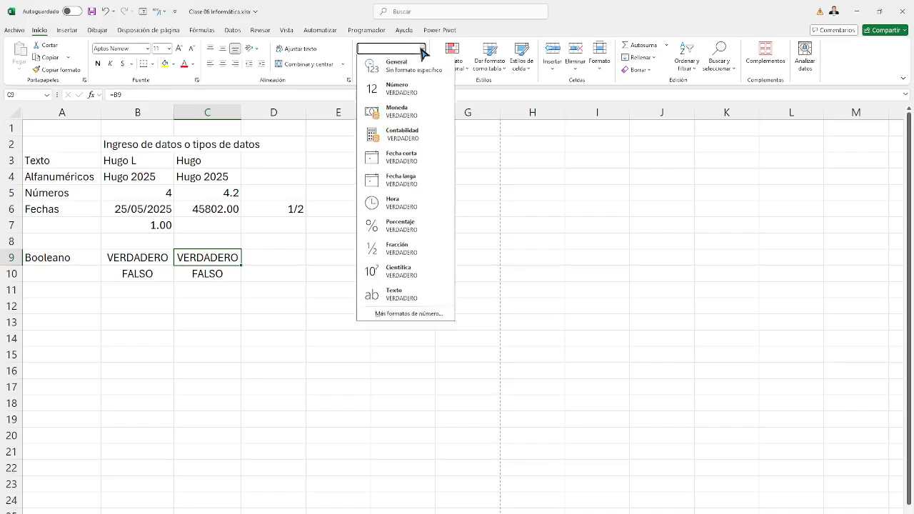
{"action": "left_click", "coordinate": [398, 90]}
- Enter =SUMA(C9) in cell D9 and fill the formula down to D10
{"action": "left_click", "coordinate": [276, 253]}
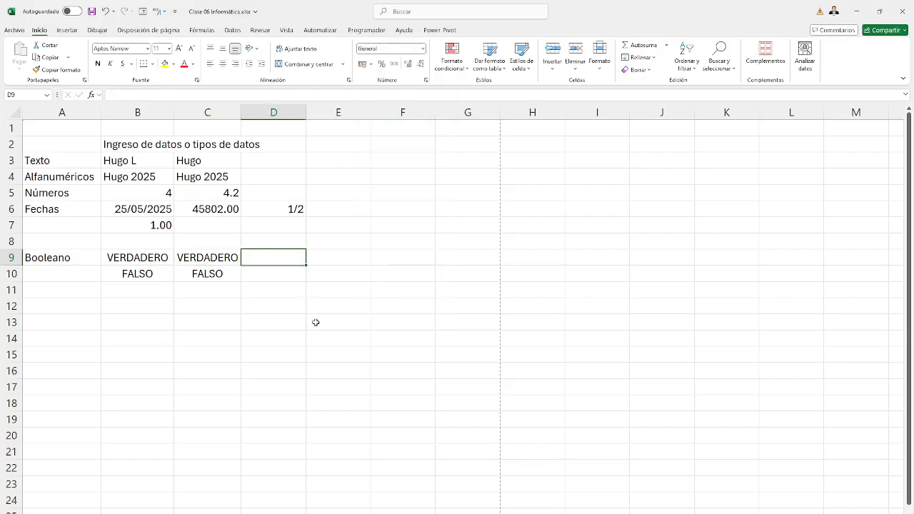
{"action": "type", "text": "=SUMA("}
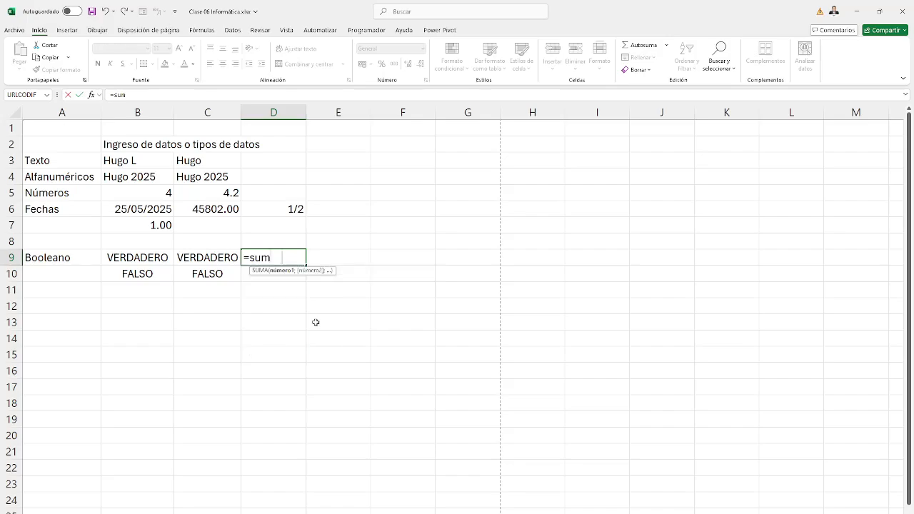
{"action": "key", "text": "Left"}
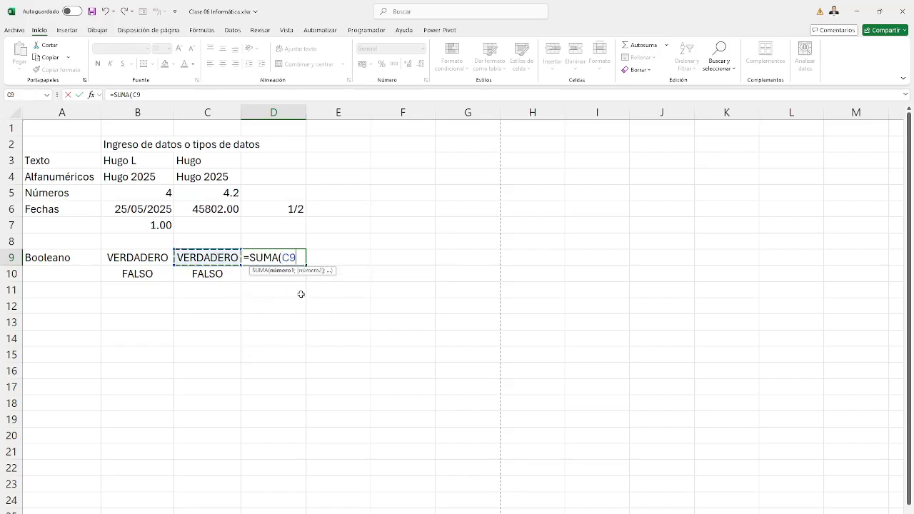
{"action": "type", "text": ")"}
{"action": "key", "text": "Return"}
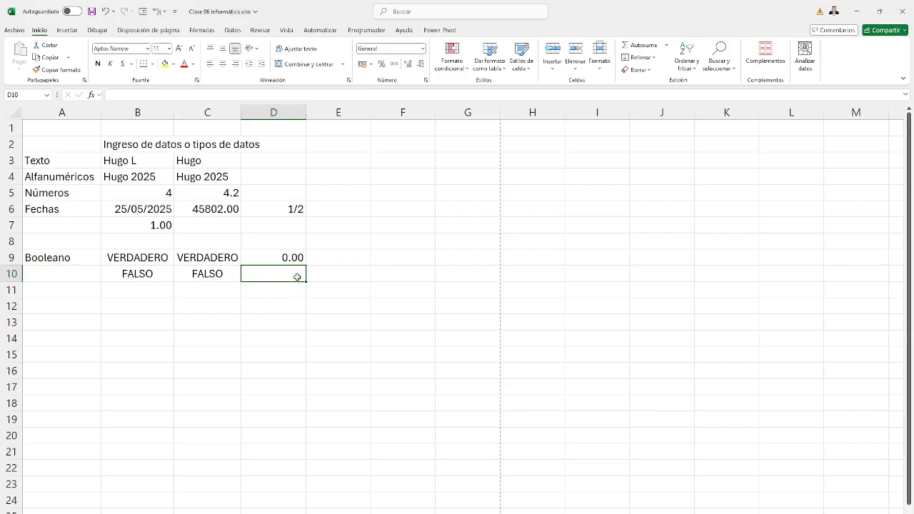
{"action": "left_click", "coordinate": [295, 260]}
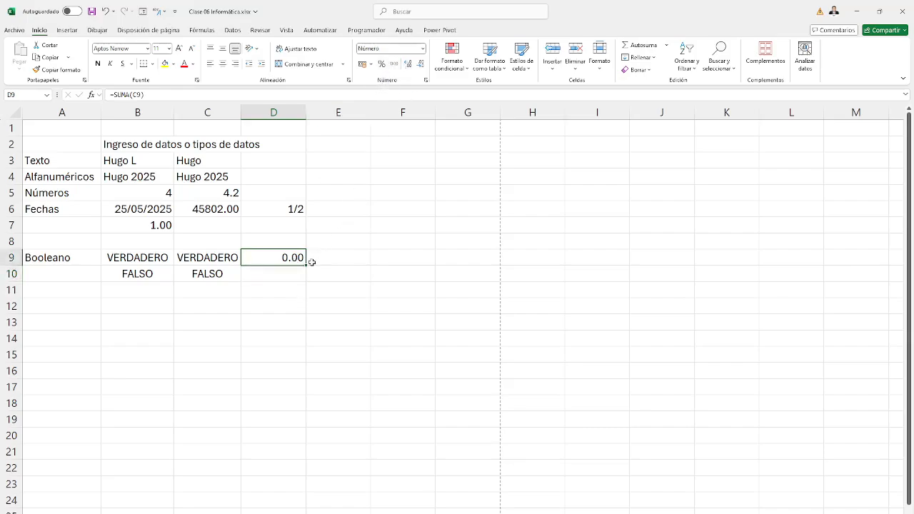
{"action": "left_click_drag", "start_coordinate": [305, 271], "coordinate": [308, 281]}
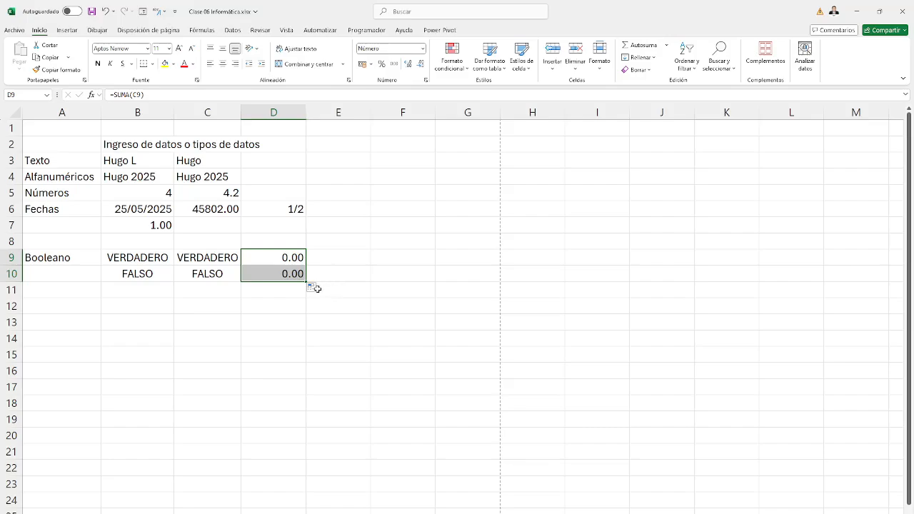
- Apply the General number format to the sum cells D9 and D10
{"action": "double_click", "coordinate": [298, 257]}
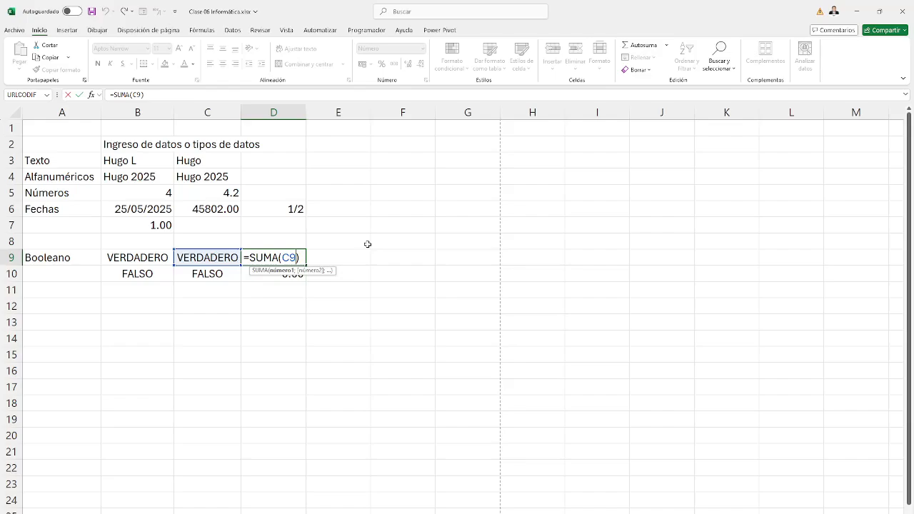
{"action": "key", "text": "Escape"}
{"action": "left_click", "coordinate": [423, 49]}
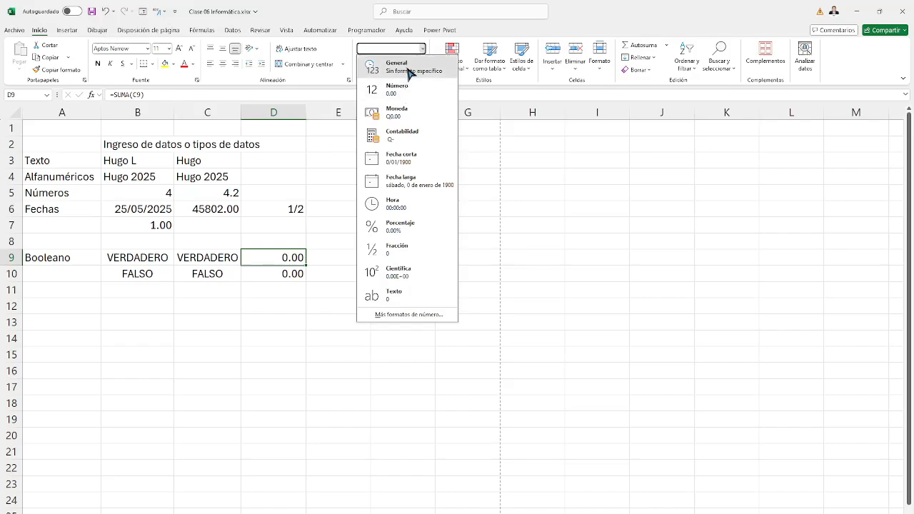
{"action": "left_click", "coordinate": [410, 72]}
{"action": "left_click", "coordinate": [290, 277]}
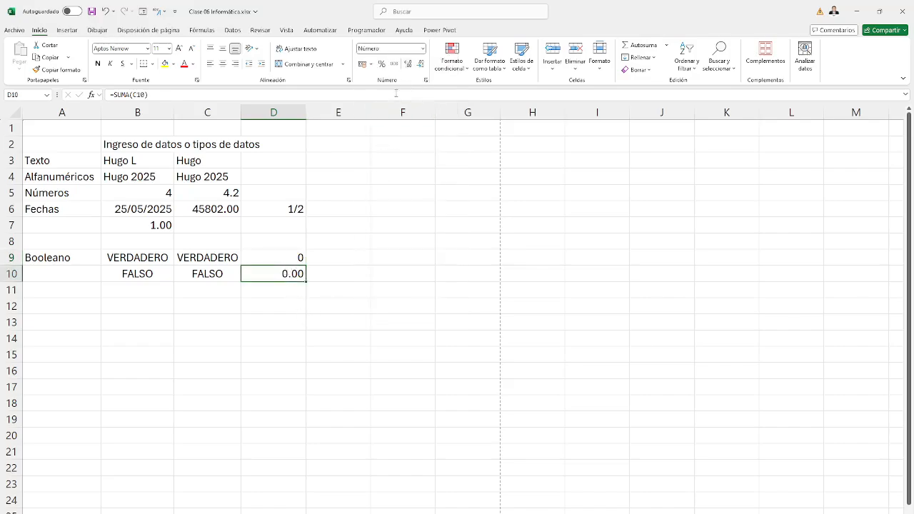
{"action": "left_click", "coordinate": [423, 49]}
{"action": "left_click", "coordinate": [401, 68]}
{"action": "left_click", "coordinate": [303, 321]}
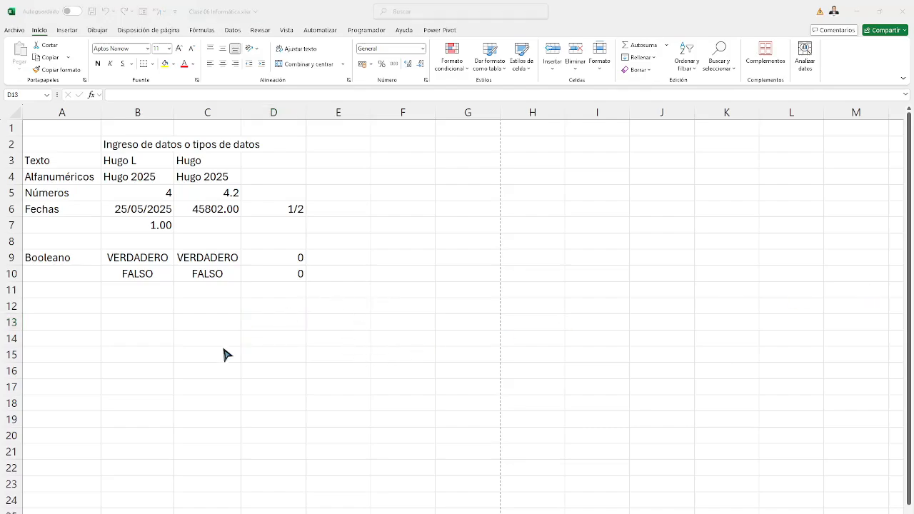
{"action": "left_click", "coordinate": [256, 315]}
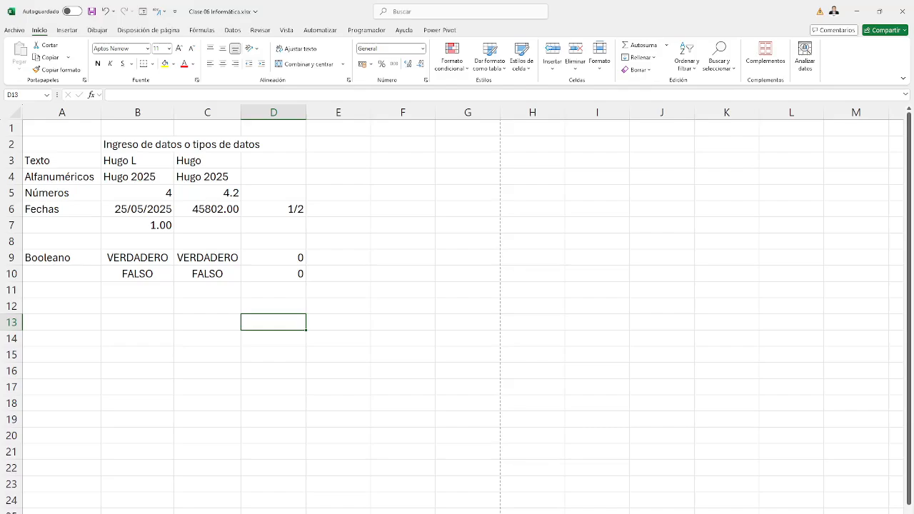
- Select the data type labels A3:A9 and look over the status bar customization options
{"action": "left_click_drag", "start_coordinate": [65, 161], "coordinate": [64, 263]}
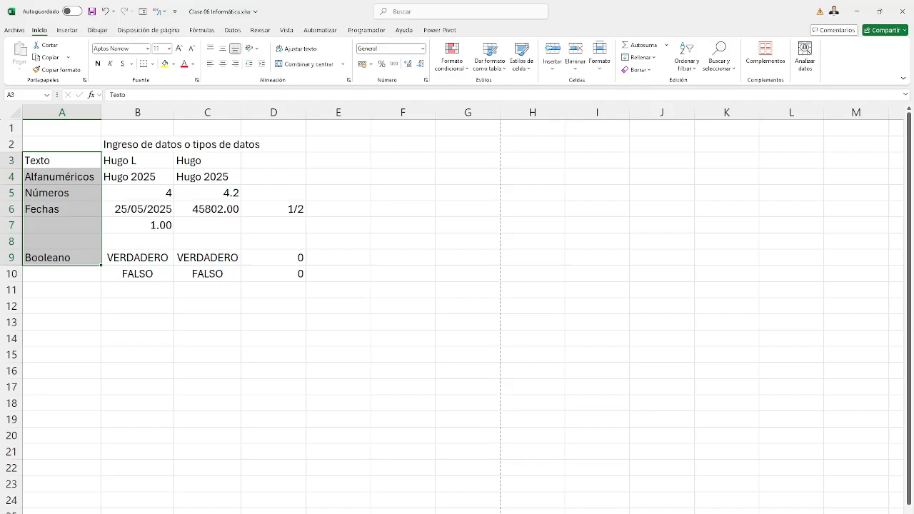
{"action": "right_click", "coordinate": [489, 513]}
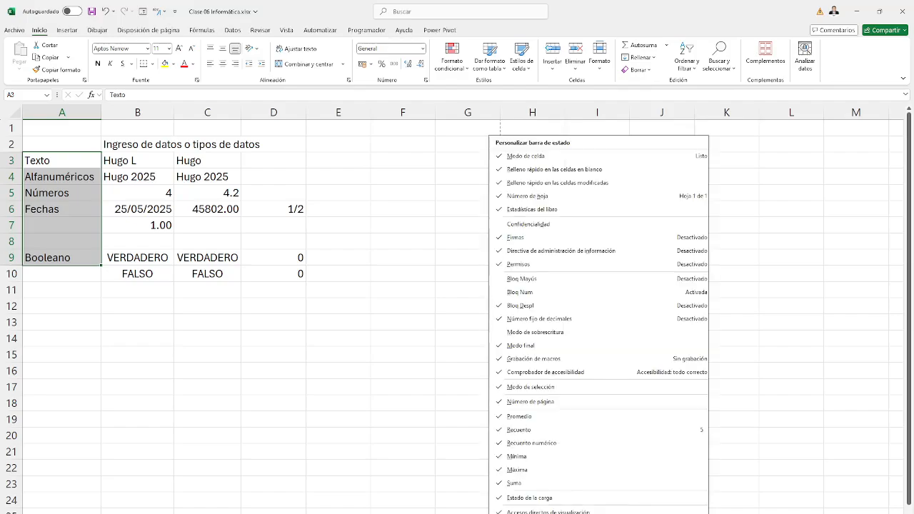
{"action": "left_click", "coordinate": [111, 337]}
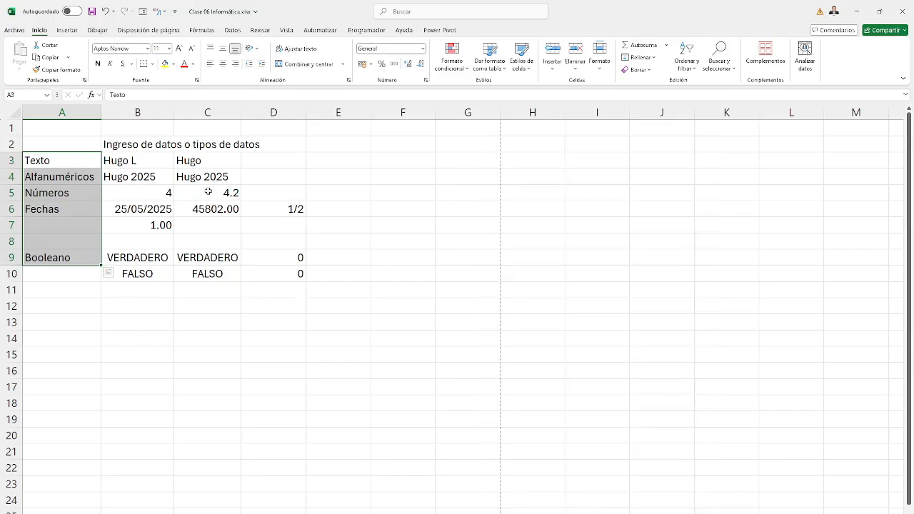
- Look at the Quick Analysis formatting options for the numeric and date data, and select the range A2:D11
{"action": "left_click_drag", "start_coordinate": [160, 194], "coordinate": [246, 196]}
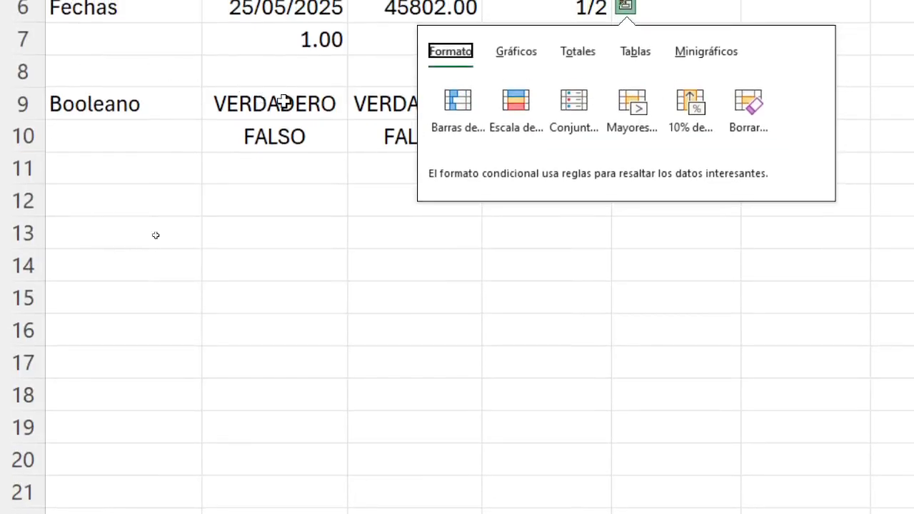
{"action": "left_click", "coordinate": [271, 10]}
{"action": "left_click_drag", "start_coordinate": [165, 100], "coordinate": [511, 382]}
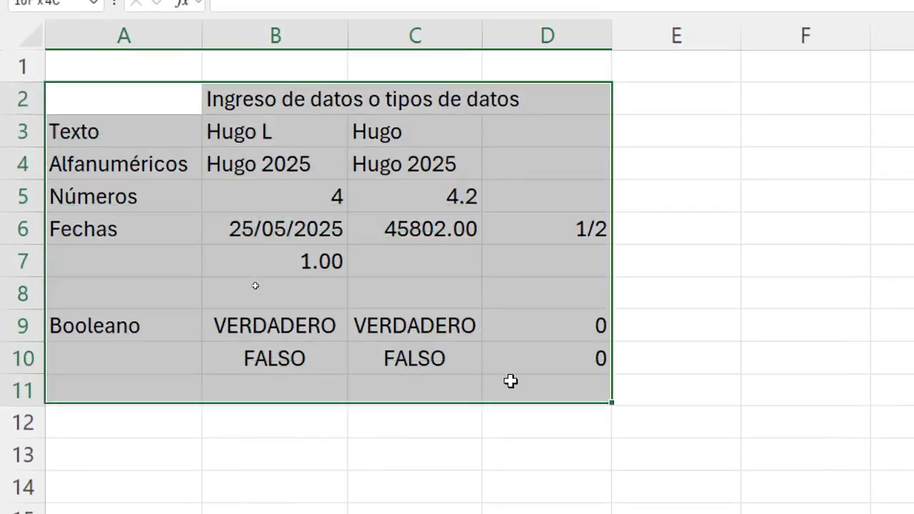